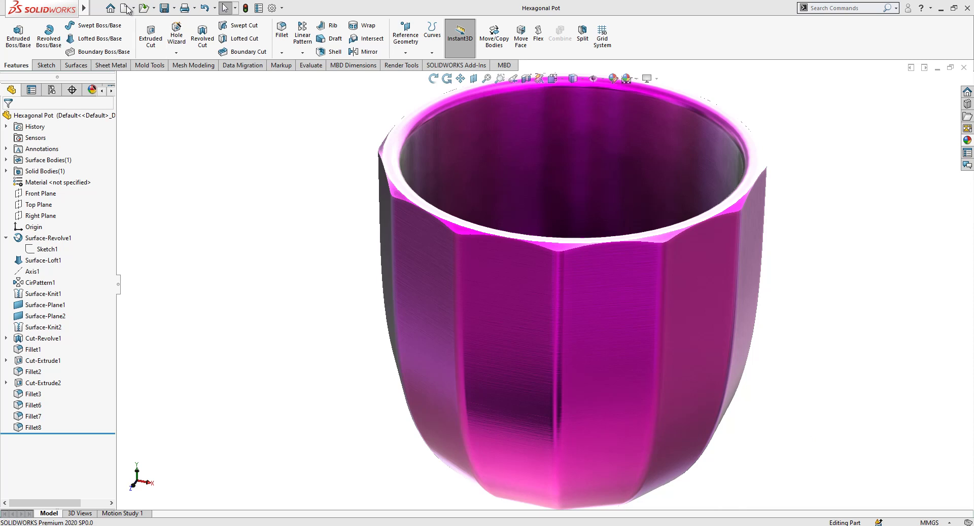
Create a new blank part document (Part5)
{"action": "left_click", "coordinate": [123, 8]}
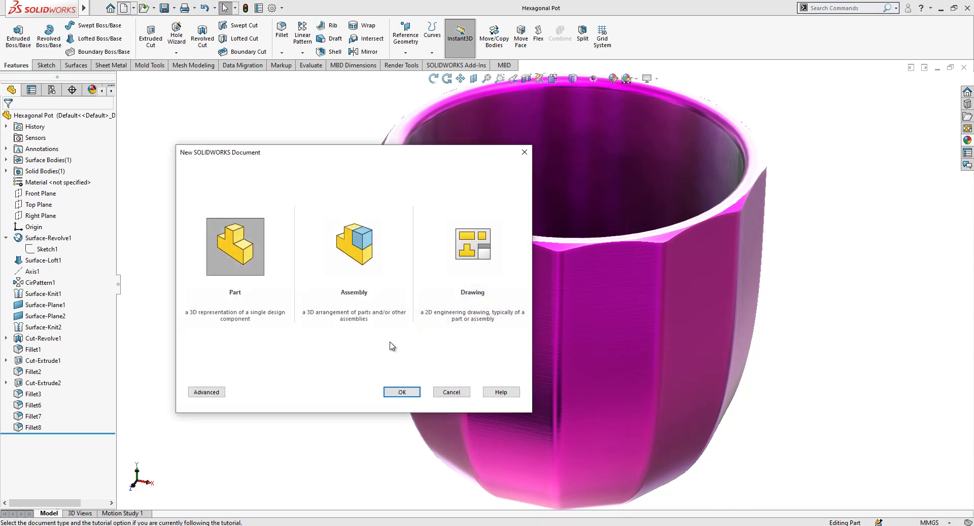
{"action": "left_click", "coordinate": [402, 392]}
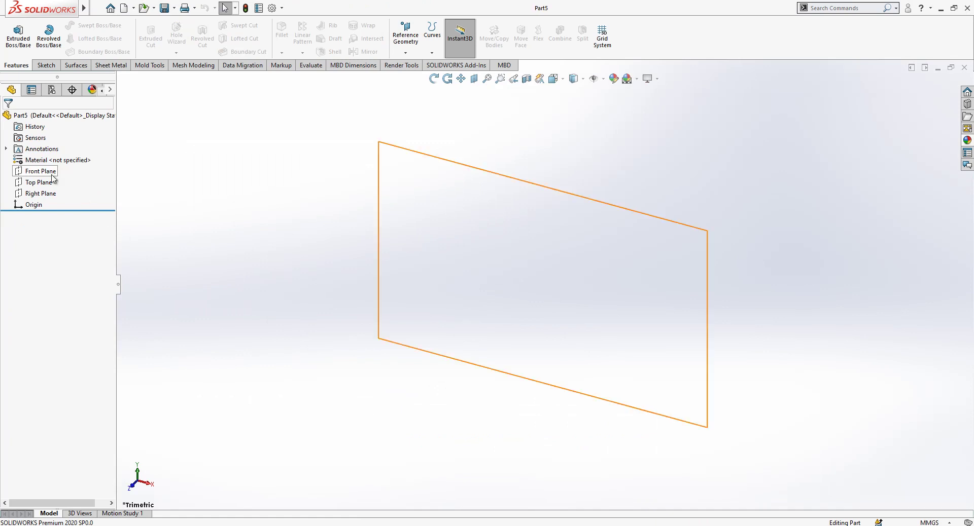
Sketch on the Front Plane three connected lines: short base to origin, vertical riser, longer top
{"action": "left_click", "coordinate": [50, 173]}
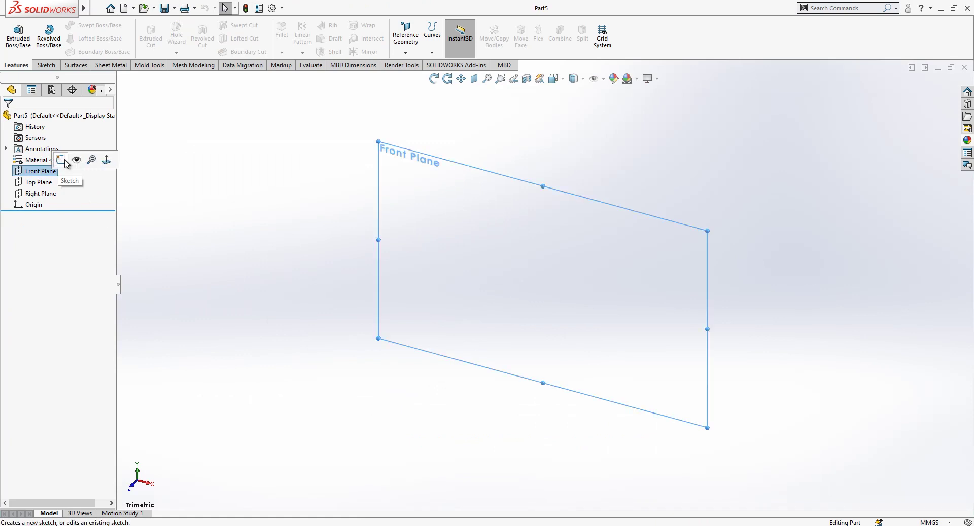
{"action": "left_click", "coordinate": [65, 162]}
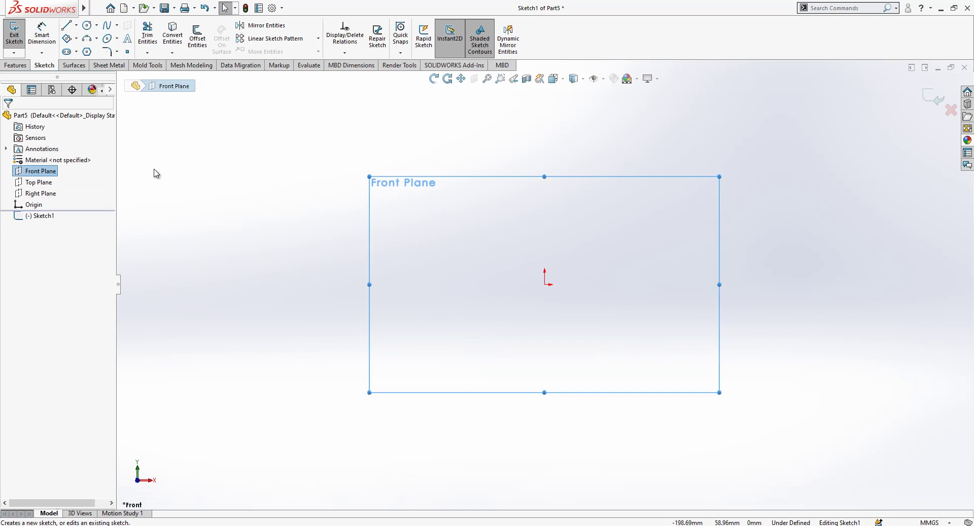
{"action": "left_click", "coordinate": [65, 29]}
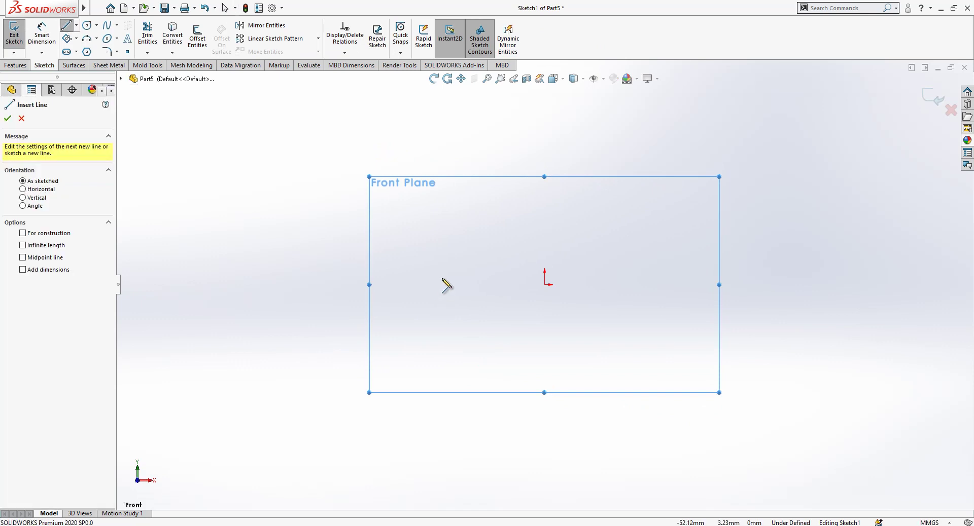
{"action": "left_click", "coordinate": [444, 284]}
{"action": "left_click", "coordinate": [544, 284]}
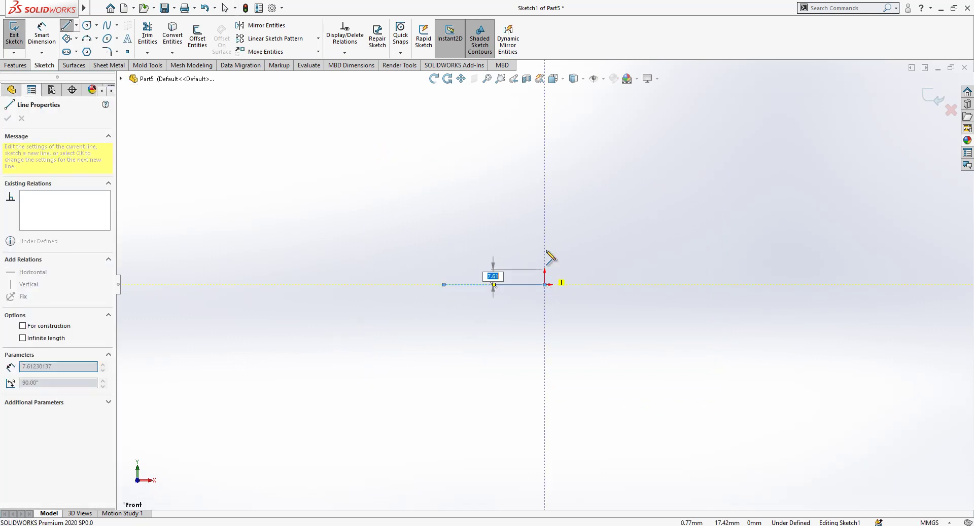
{"action": "left_click", "coordinate": [544, 112]}
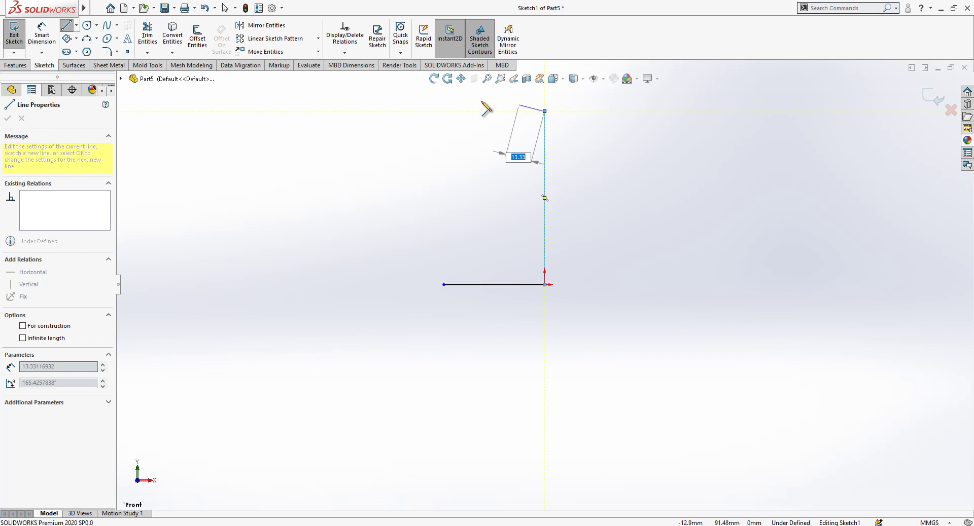
{"action": "left_click", "coordinate": [384, 111]}
End the Line tool and box-select all three sketched lines
{"action": "right_click", "coordinate": [344, 142]}
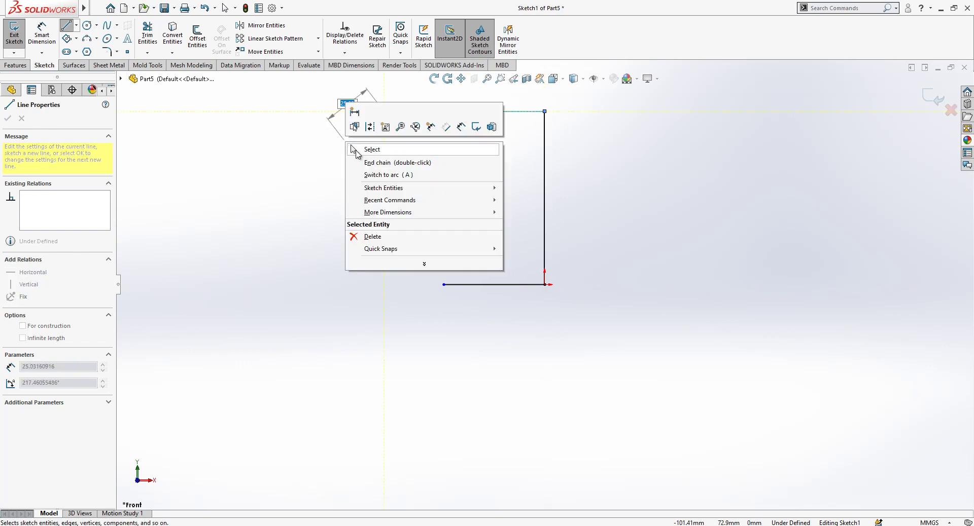
{"action": "left_click", "coordinate": [354, 149]}
{"action": "scroll", "coordinate": [500, 242], "scroll_direction": "up", "scroll_amount": 2}
{"action": "scroll", "coordinate": [541, 213], "scroll_direction": "down", "scroll_amount": 1}
{"action": "mouse_move", "coordinate": [618, 118]}
{"action": "left_mouse_down"}
{"action": "mouse_move", "coordinate": [467, 340]}
{"action": "mouse_move", "coordinate": [376, 360]}
{"action": "left_mouse_up"}
Make the selected lines construction geometry and dimension the vertical riser to 75 mm
{"action": "left_click", "coordinate": [440, 302]}
{"action": "left_click", "coordinate": [42, 34]}
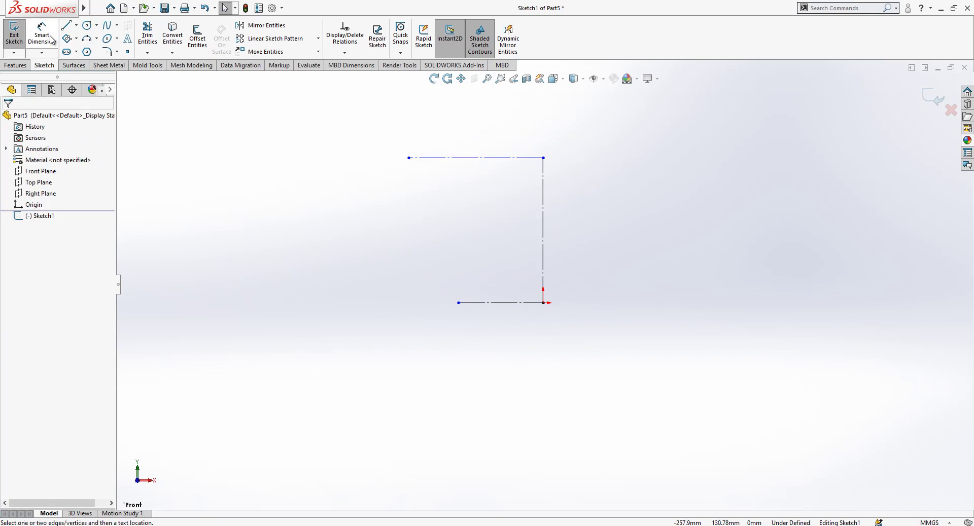
{"action": "left_click", "coordinate": [543, 217]}
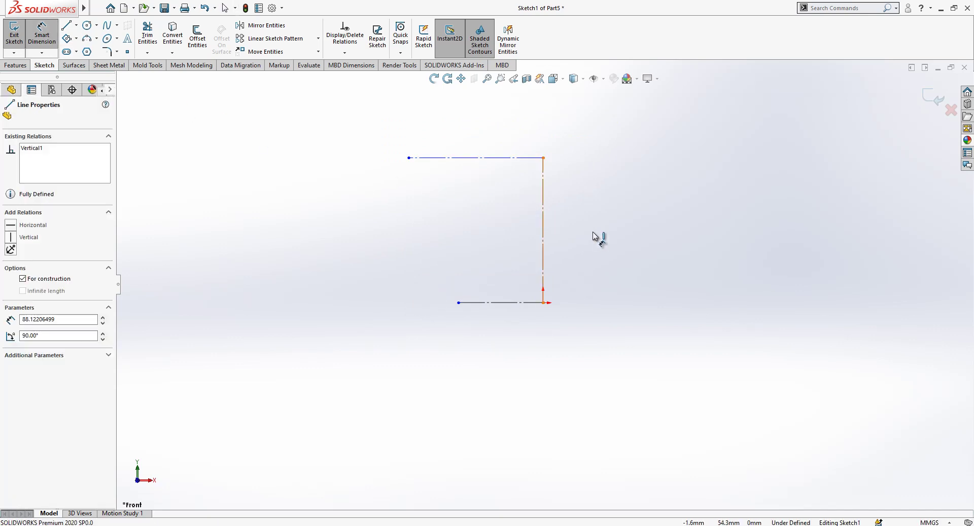
{"action": "left_click", "coordinate": [593, 234]}
{"action": "type", "text": "75"}
{"action": "key", "text": "Return"}
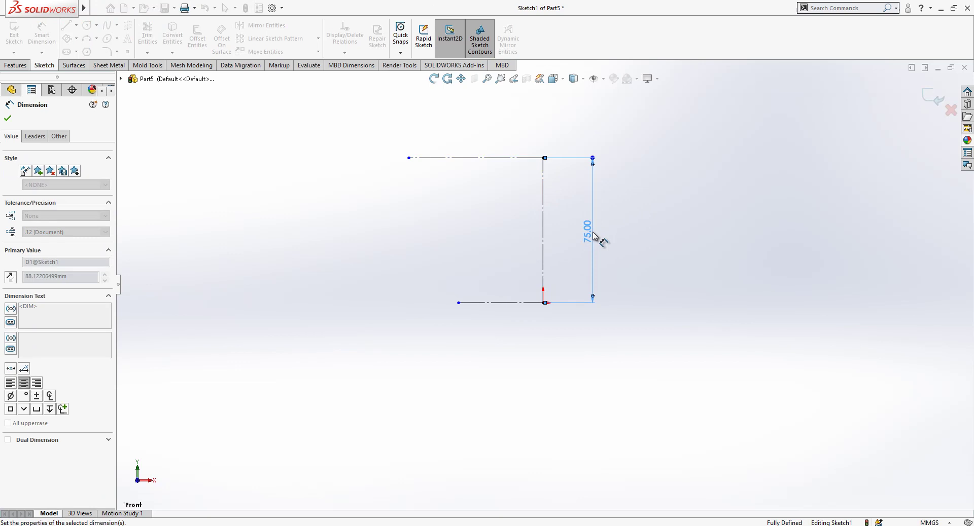
Dimension the bottom line to 20 mm and the top line to 40 mm
{"action": "left_click", "coordinate": [513, 303]}
{"action": "left_click", "coordinate": [522, 457]}
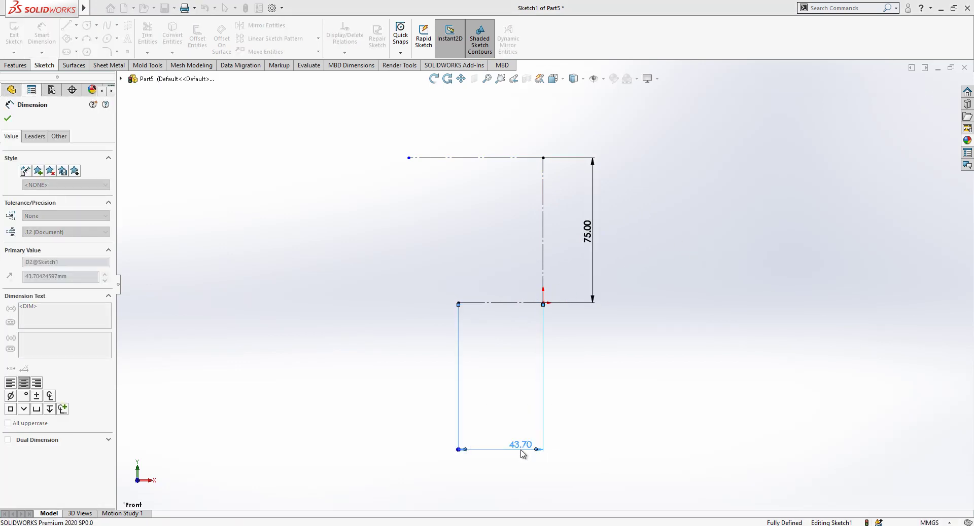
{"action": "type", "text": "20.00mm"}
{"action": "key", "text": "Return"}
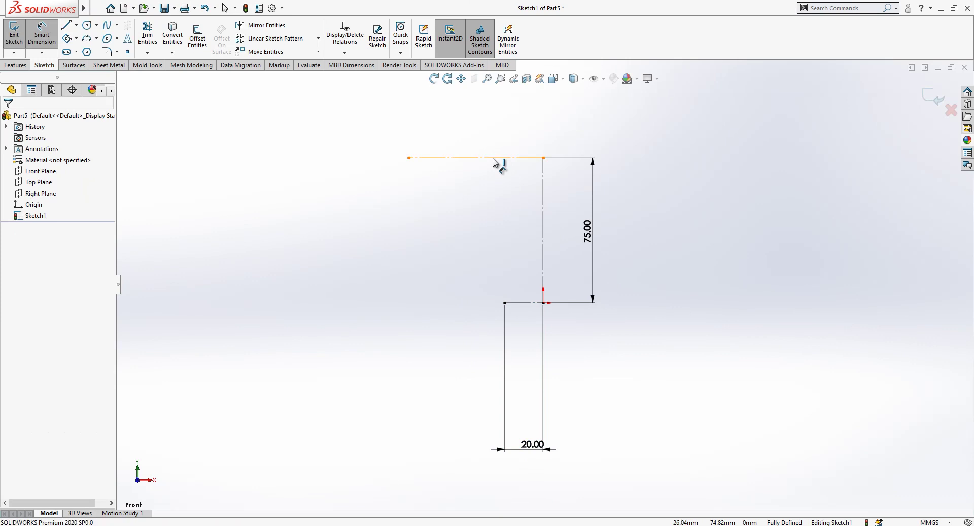
{"action": "left_click", "coordinate": [493, 159]}
{"action": "left_click", "coordinate": [496, 145]}
{"action": "type", "text": "400"}
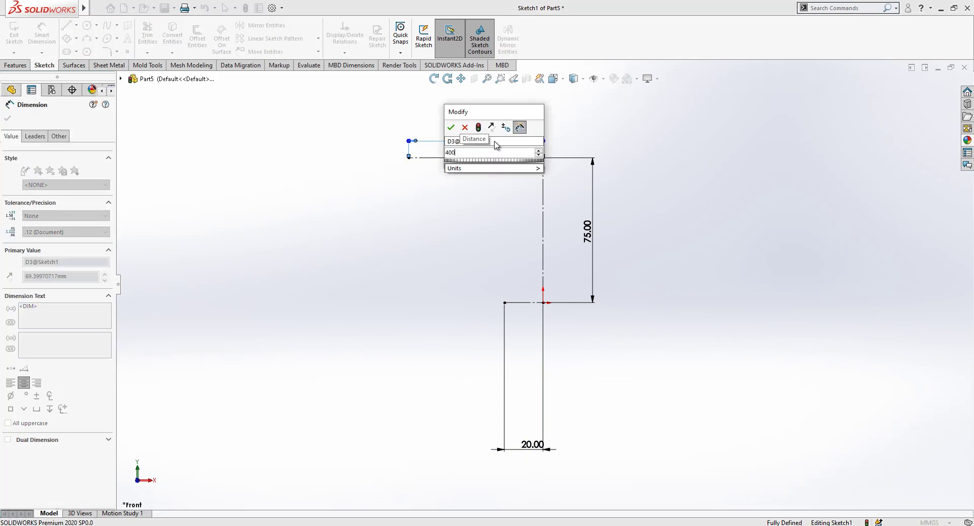
{"action": "key", "text": "Return"}
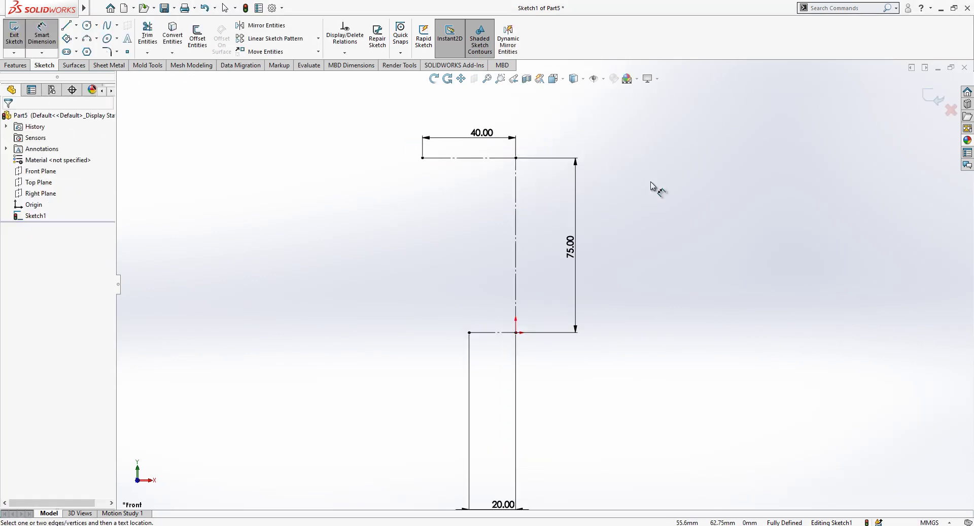
Draw a spline from the top line's end to the base line's end and bend it into a curve
{"action": "left_click", "coordinate": [107, 27]}
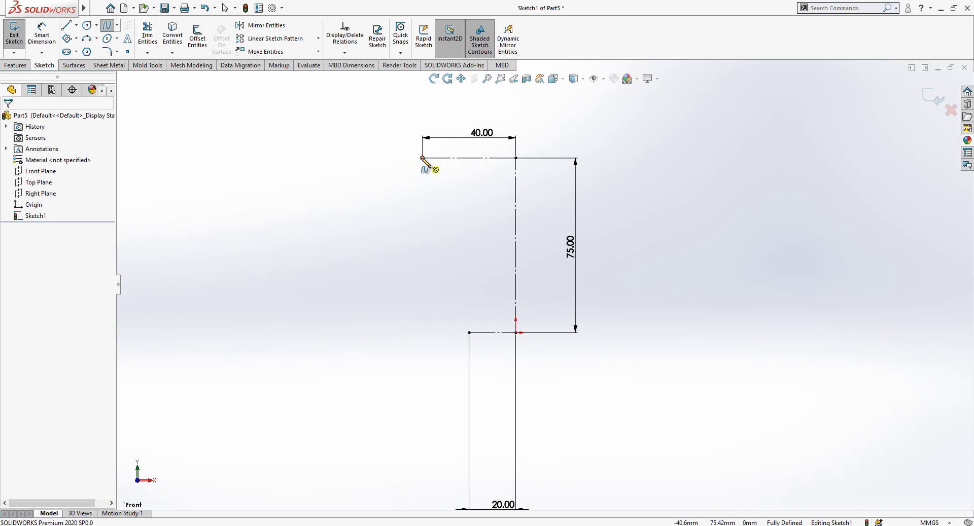
{"action": "left_click", "coordinate": [423, 158]}
{"action": "left_click", "coordinate": [469, 333]}
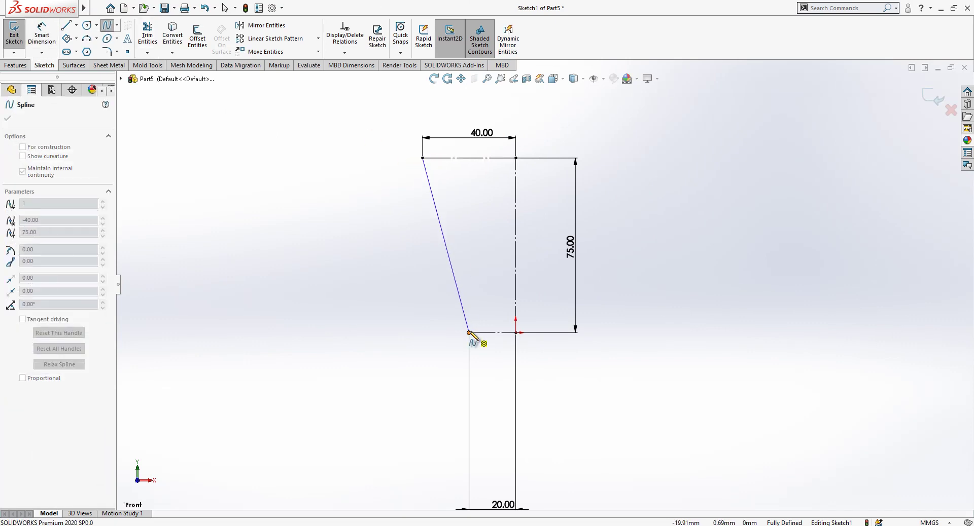
{"action": "right_click", "coordinate": [467, 223]}
{"action": "left_click", "coordinate": [479, 227]}
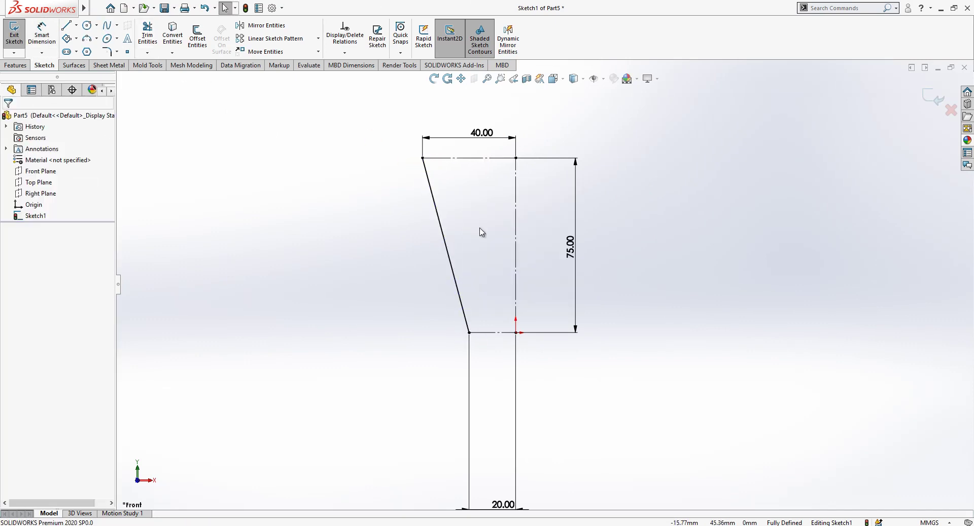
{"action": "left_click", "coordinate": [444, 222]}
{"action": "left_click_drag", "start_coordinate": [438, 223], "coordinate": [413, 237]}
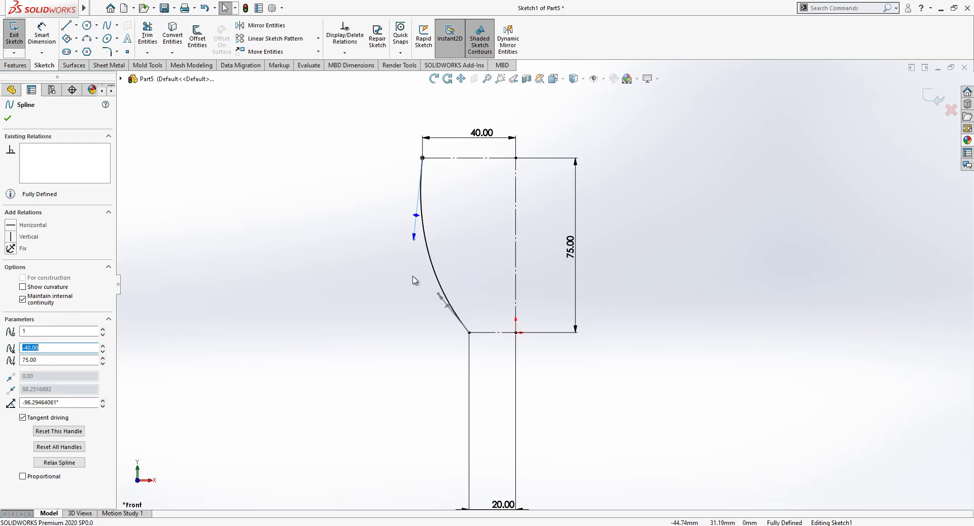
{"action": "left_click_drag", "start_coordinate": [439, 294], "coordinate": [435, 306]}
{"action": "left_click", "coordinate": [408, 330]}
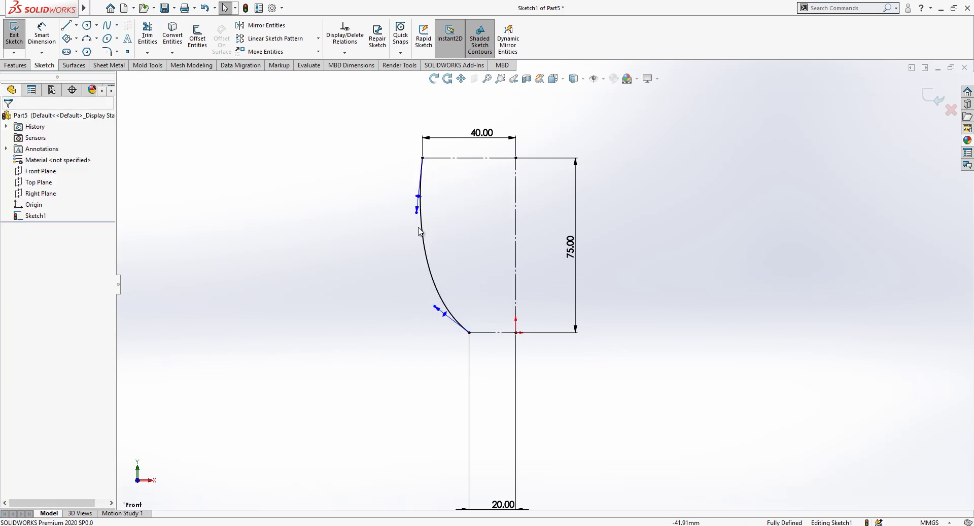
Try making the spline's top tangent parallel to the centerline, then undo that relation
{"action": "left_click", "coordinate": [418, 197]}
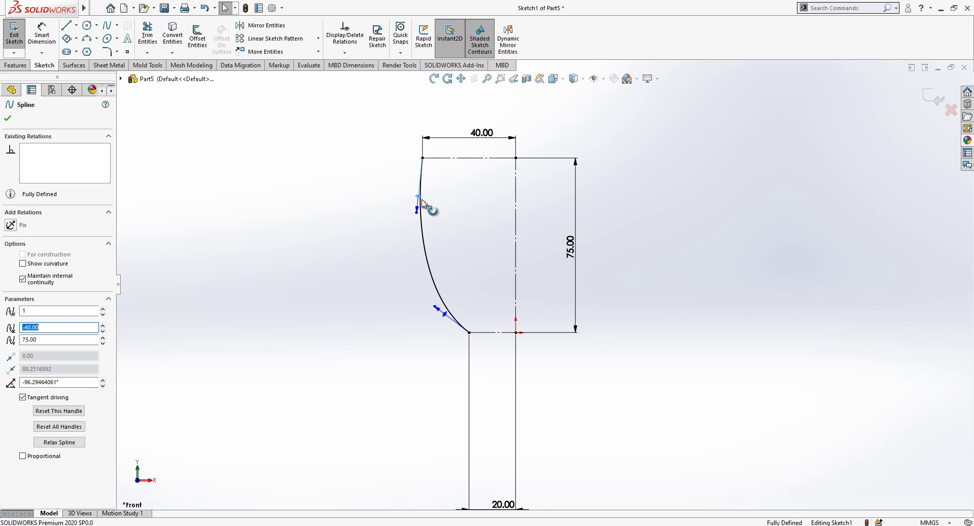
{"action": "left_click", "coordinate": [516, 221], "text": "ctrl"}
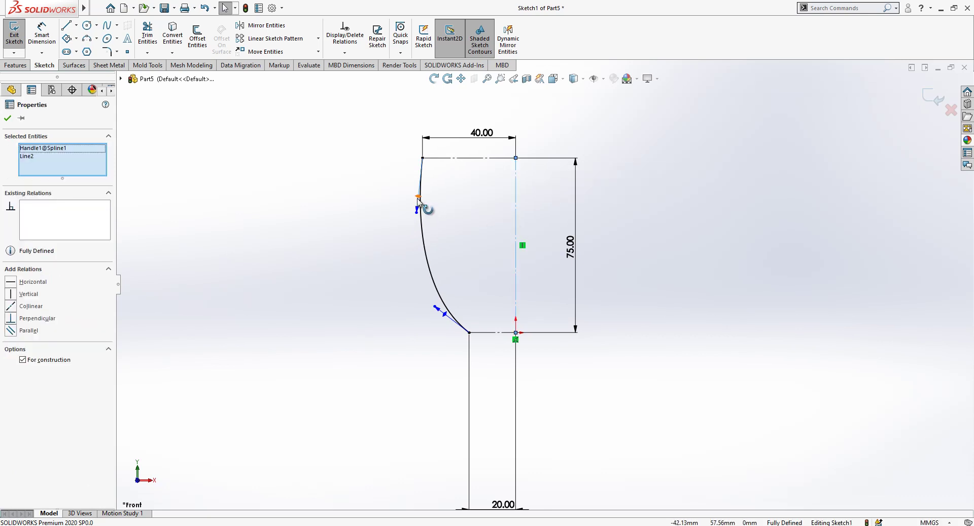
{"action": "left_click", "coordinate": [24, 332]}
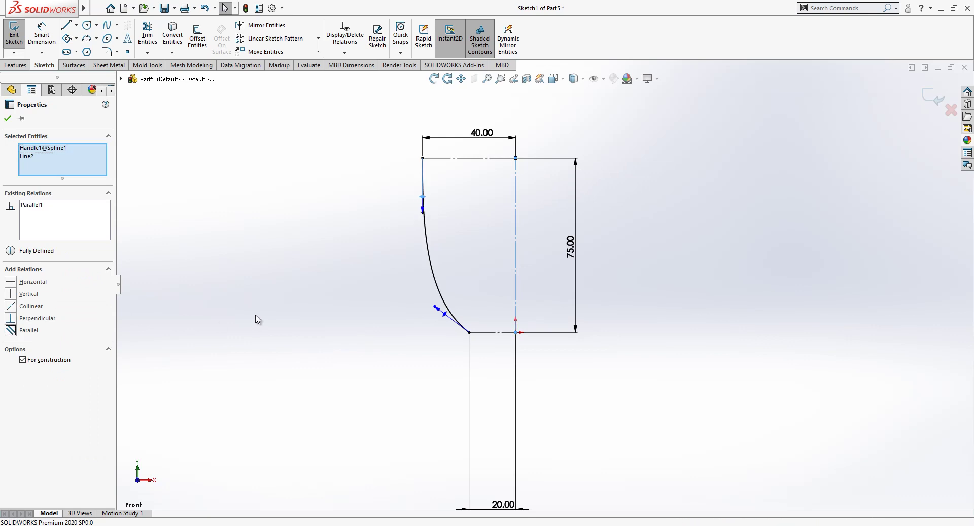
{"action": "left_click", "coordinate": [288, 310]}
{"action": "key", "text": "ctrl+z"}
{"action": "key", "text": "ctrl+z"}
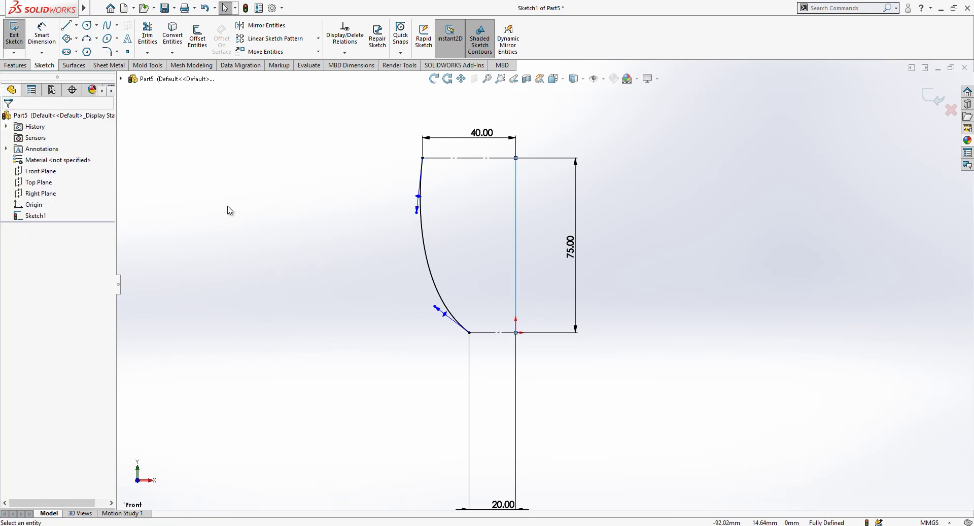
Add a vertical construction line at the spline's top end, tangent to the spline
{"action": "left_click", "coordinate": [66, 26]}
{"action": "left_click", "coordinate": [422, 158]}
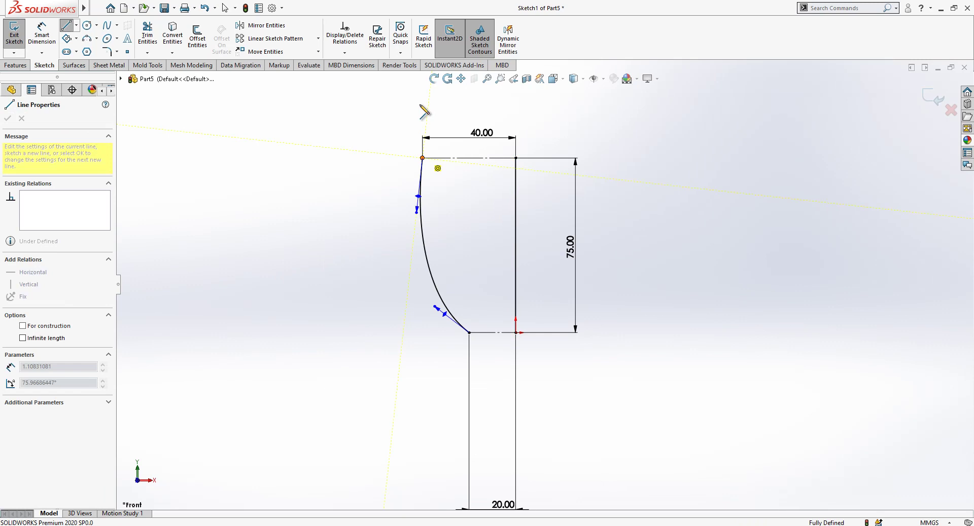
{"action": "left_click", "coordinate": [422, 100]}
{"action": "key", "text": "Escape"}
{"action": "left_click", "coordinate": [423, 120]}
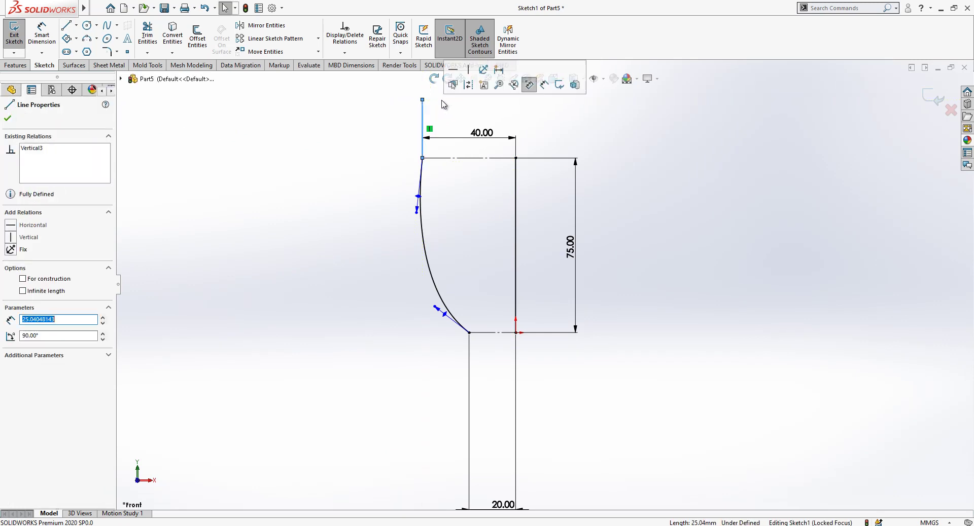
{"action": "left_click", "coordinate": [467, 86]}
{"action": "left_click", "coordinate": [423, 123]}
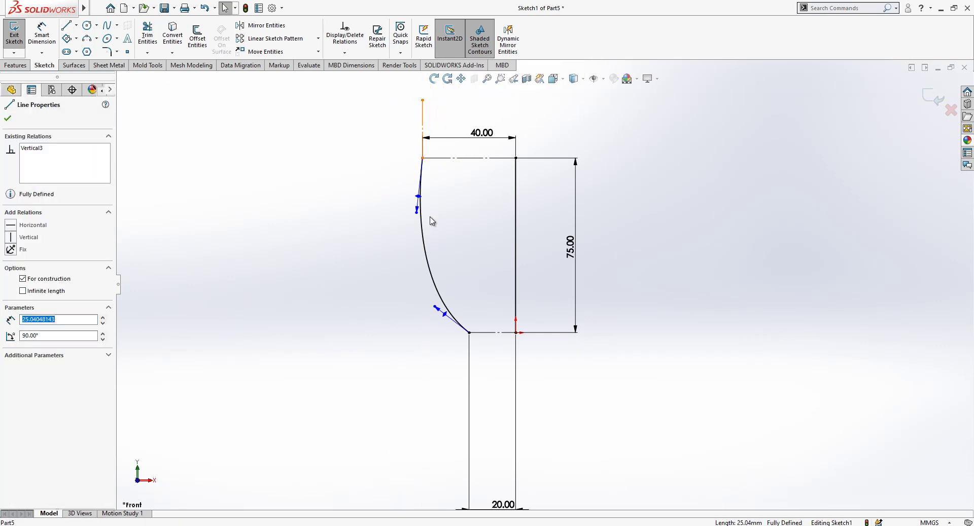
{"action": "left_click", "coordinate": [429, 228], "text": "ctrl"}
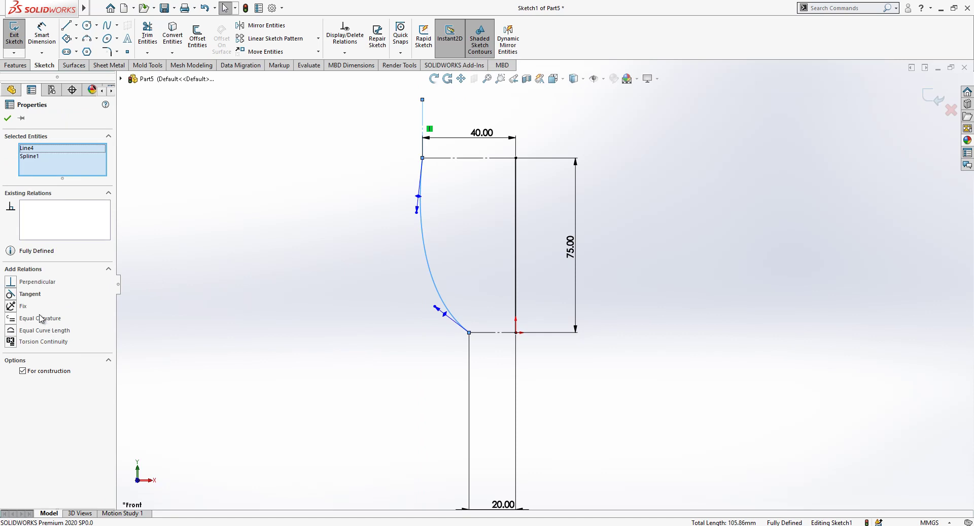
{"action": "left_click", "coordinate": [35, 297]}
{"action": "left_click", "coordinate": [488, 279]}
{"action": "scroll", "coordinate": [539, 220], "scroll_direction": "down", "scroll_amount": 1}
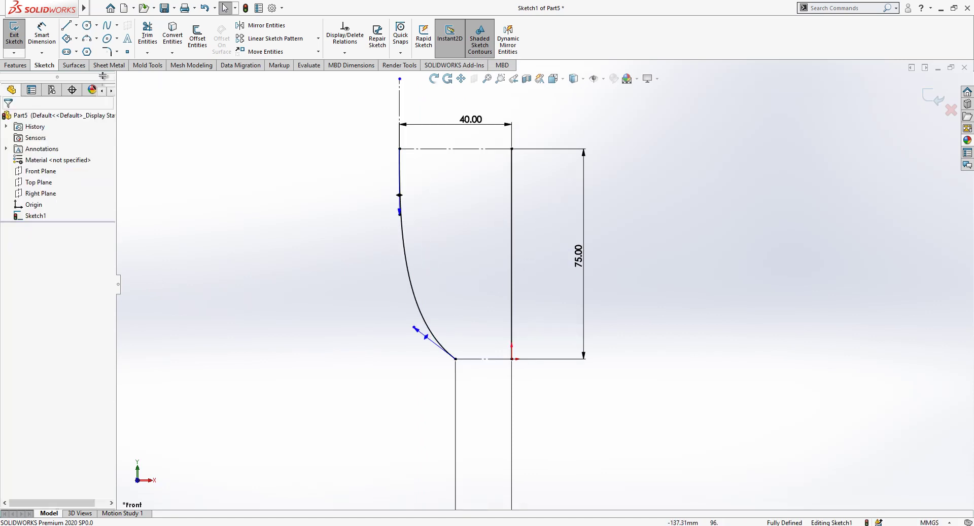
Dimension the spline's upper tangent handle to 100 and lower handle to 75
{"action": "left_click", "coordinate": [41, 36]}
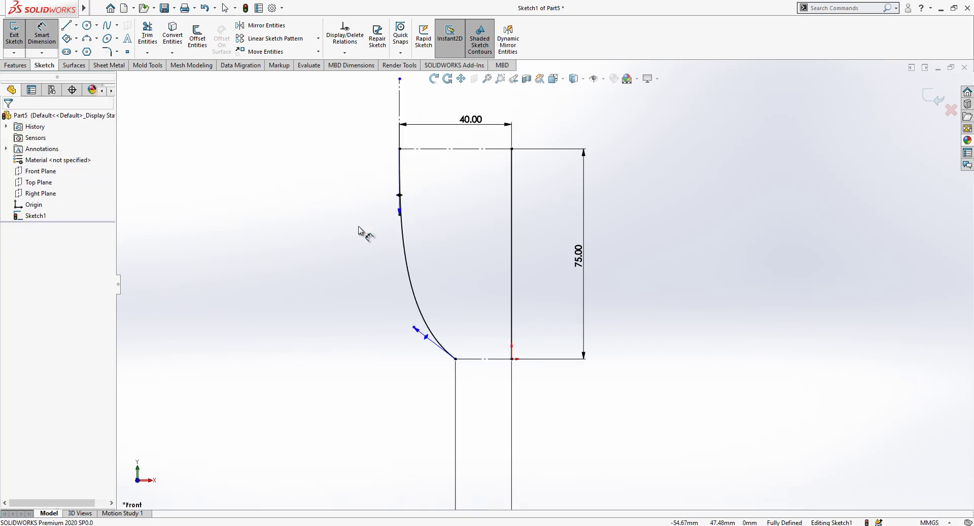
{"action": "left_click", "coordinate": [398, 216]}
{"action": "left_click", "coordinate": [348, 218]}
{"action": "type", "text": "10"}
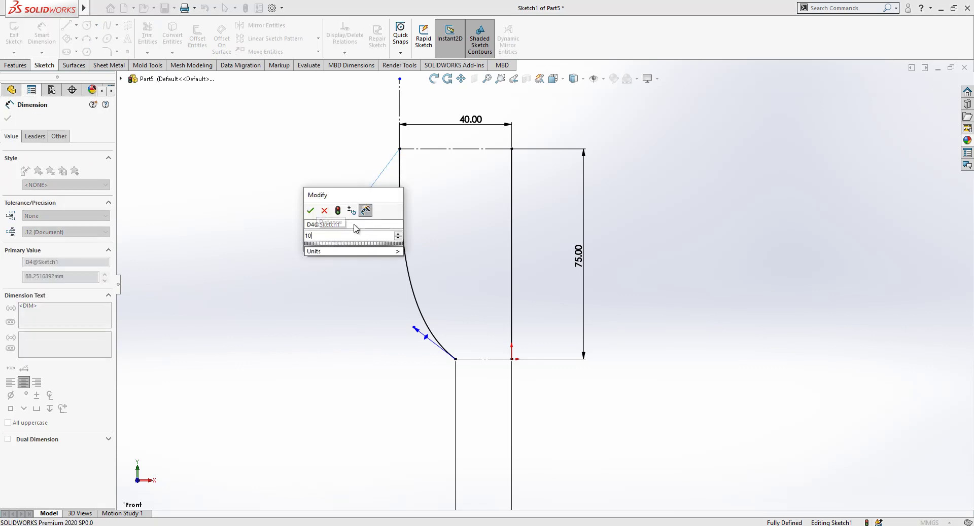
{"action": "type", "text": "0"}
{"action": "key", "text": "Return"}
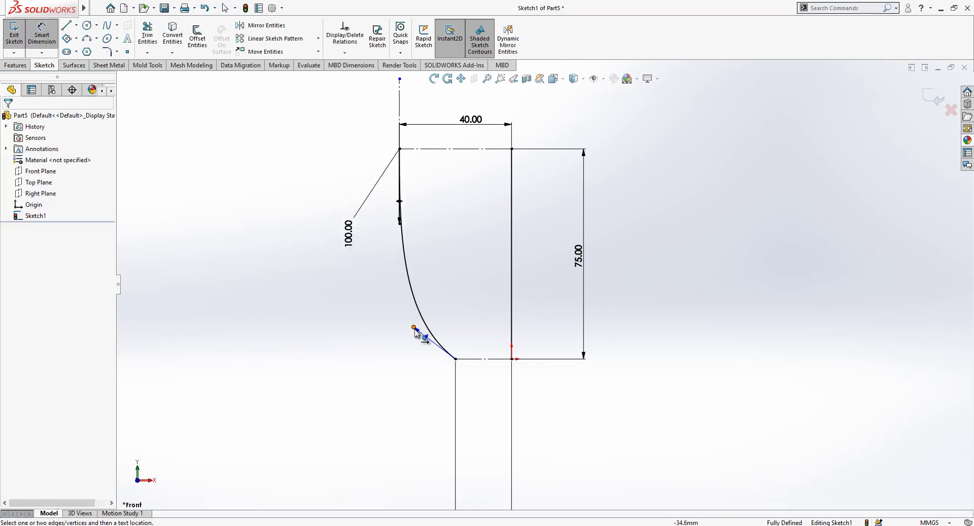
{"action": "left_click", "coordinate": [413, 329]}
{"action": "left_click", "coordinate": [384, 354]}
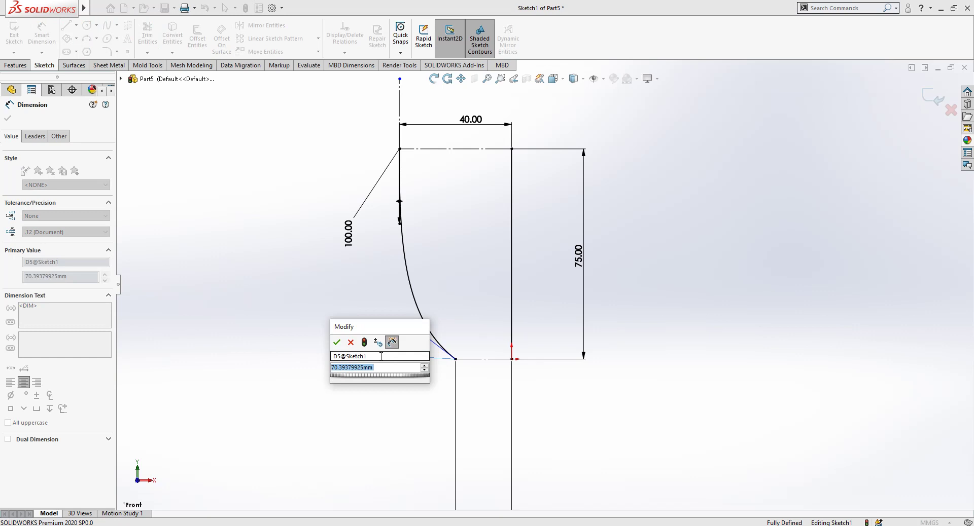
{"action": "type", "text": "75"}
{"action": "key", "text": "Return"}
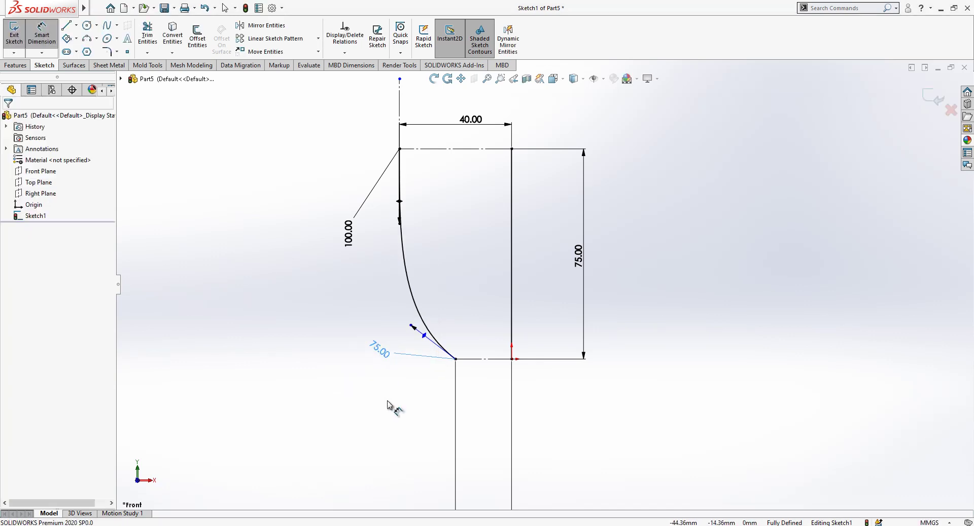
Set a 65° angle between the lower spline handle and the vertical line
{"action": "left_click", "coordinate": [426, 337]}
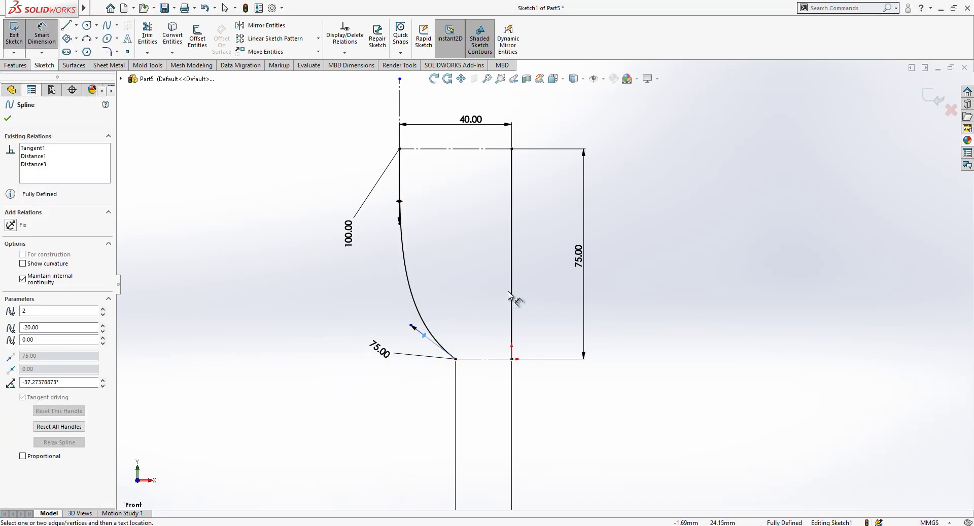
{"action": "left_click", "coordinate": [511, 296]}
{"action": "left_click", "coordinate": [471, 296]}
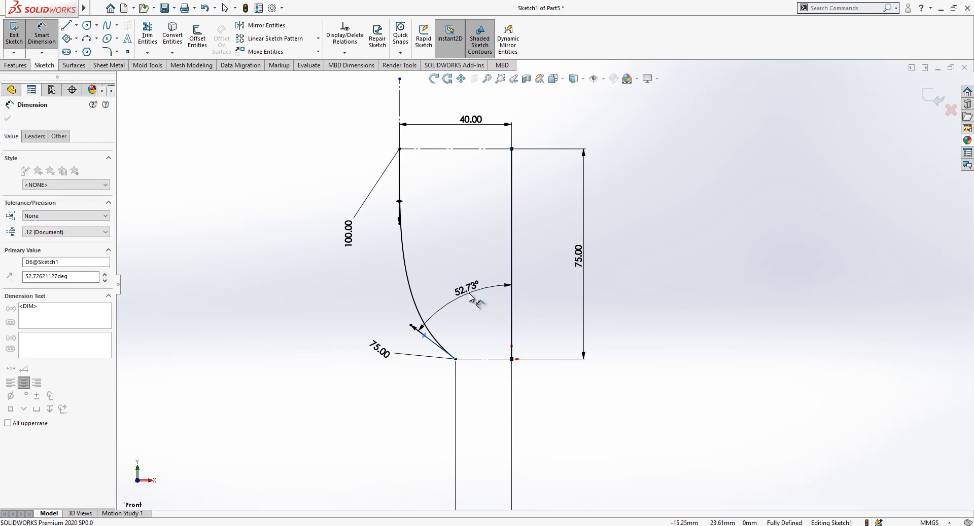
{"action": "type", "text": "65"}
{"action": "key", "text": "Return"}
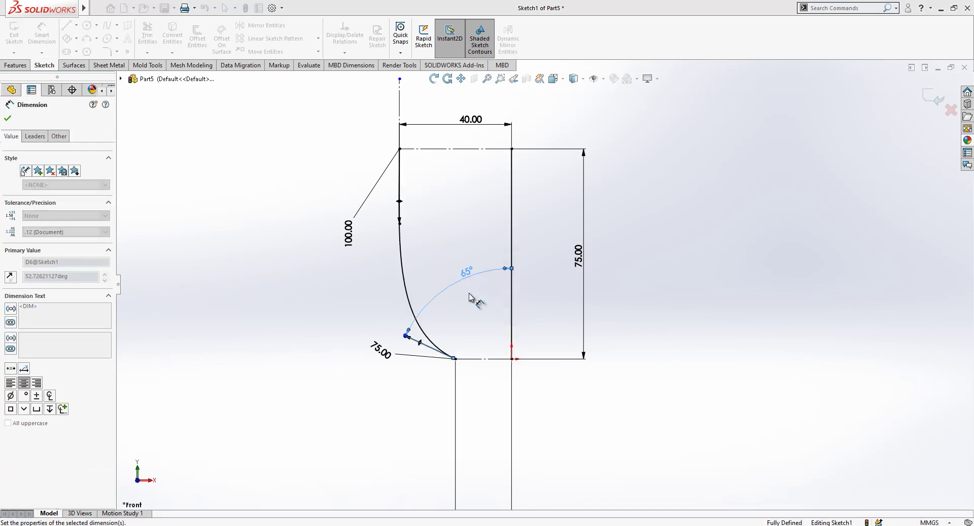
Convert the vertical line to construction geometry and exit Sketch1
{"action": "left_click", "coordinate": [513, 251]}
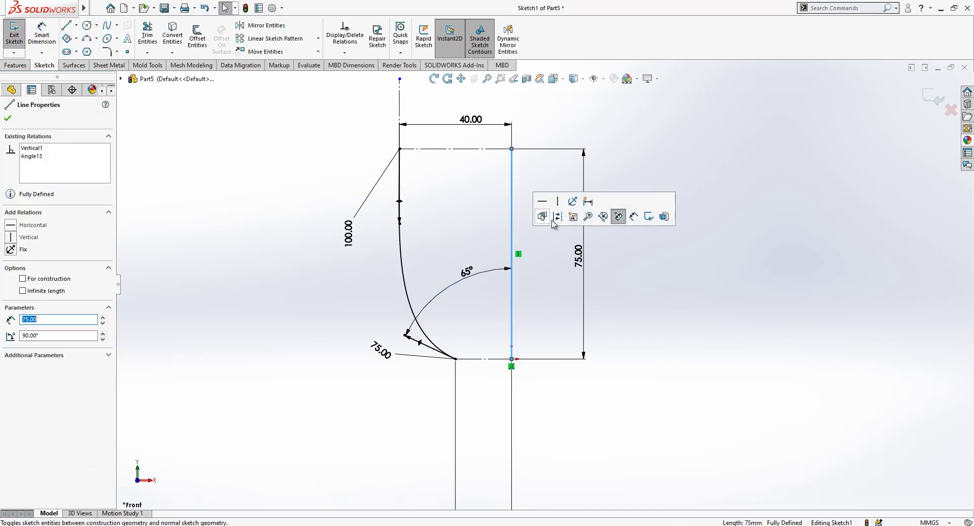
{"action": "left_click", "coordinate": [557, 218]}
{"action": "scroll", "coordinate": [529, 212], "scroll_direction": "down", "scroll_amount": 1}
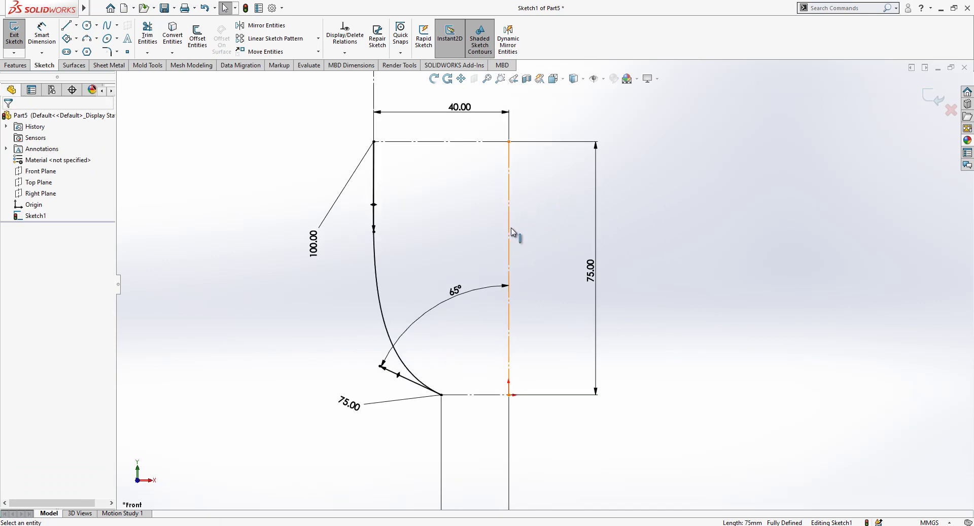
{"action": "mouse_move", "coordinate": [510, 238]}
{"action": "middle_mouse_down"}
{"action": "mouse_move", "coordinate": [541, 271]}
{"action": "mouse_move", "coordinate": [504, 200]}
{"action": "middle_mouse_up"}
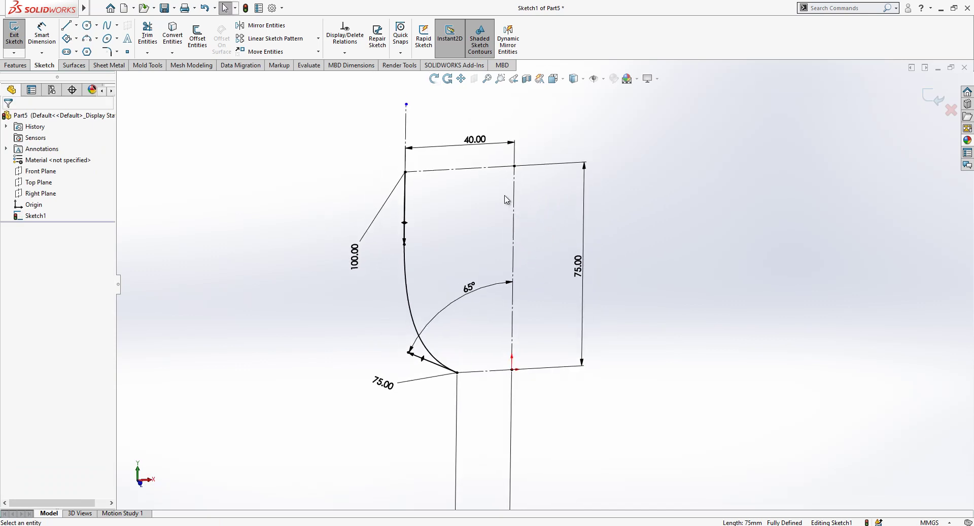
{"action": "left_click", "coordinate": [925, 99]}
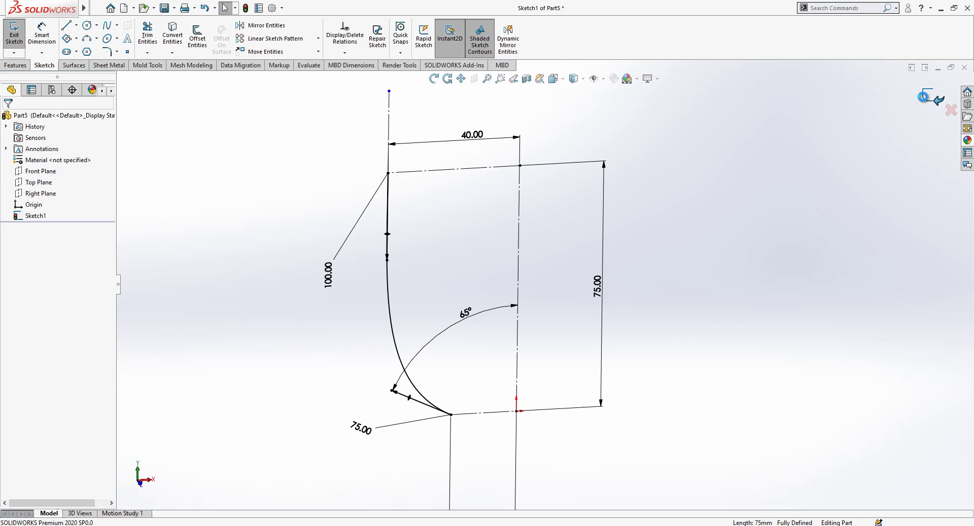
Create a revolved surface of the spline, Mid Plane, 30° about the vertical line
{"action": "left_click", "coordinate": [74, 66]}
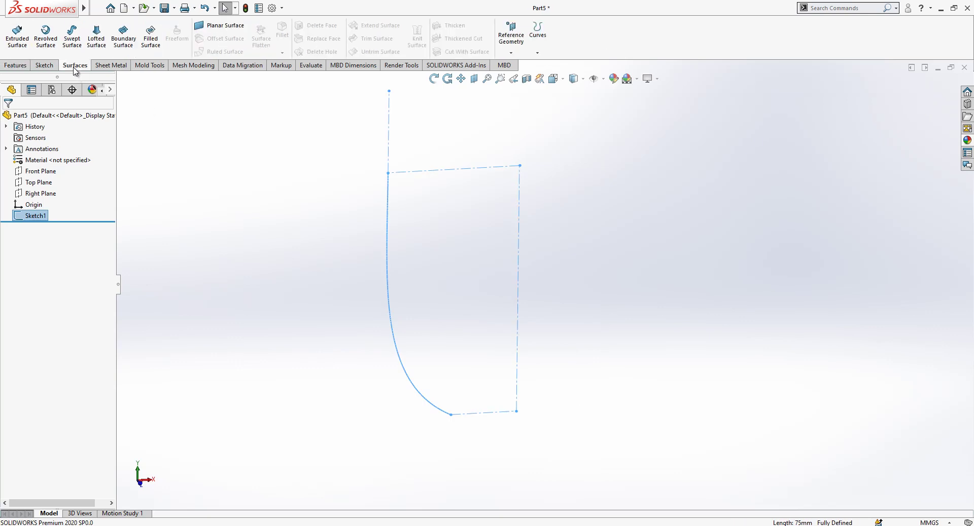
{"action": "left_click", "coordinate": [45, 36]}
{"action": "left_click", "coordinate": [66, 181]}
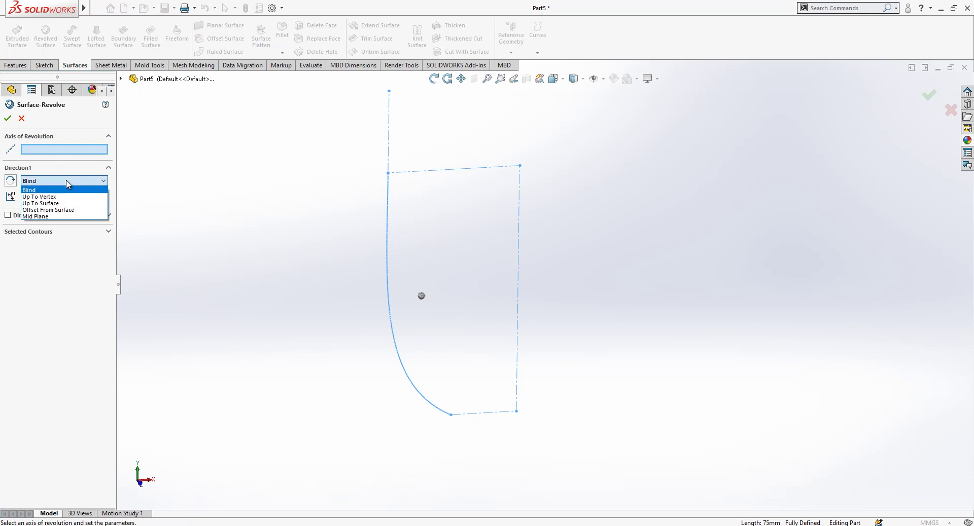
{"action": "left_click", "coordinate": [60, 215]}
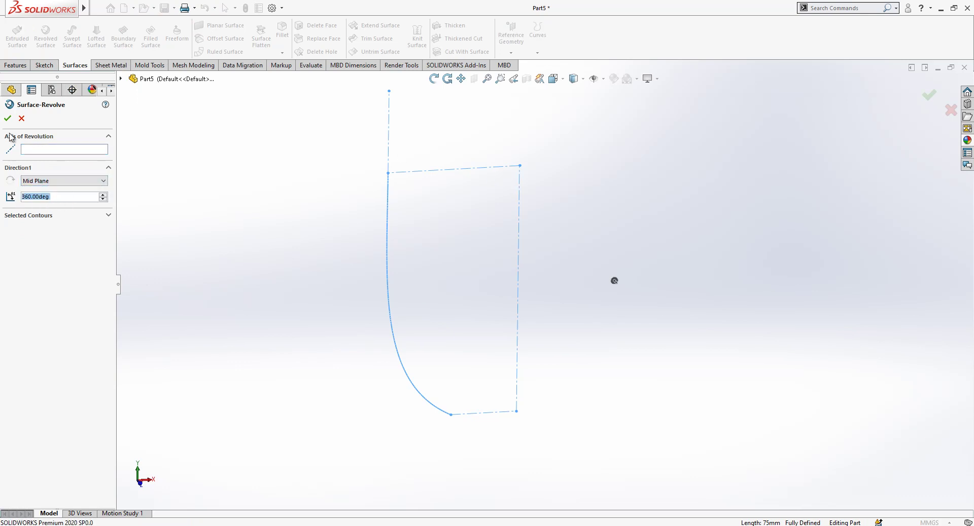
{"action": "left_click", "coordinate": [64, 151]}
{"action": "left_click", "coordinate": [518, 194]}
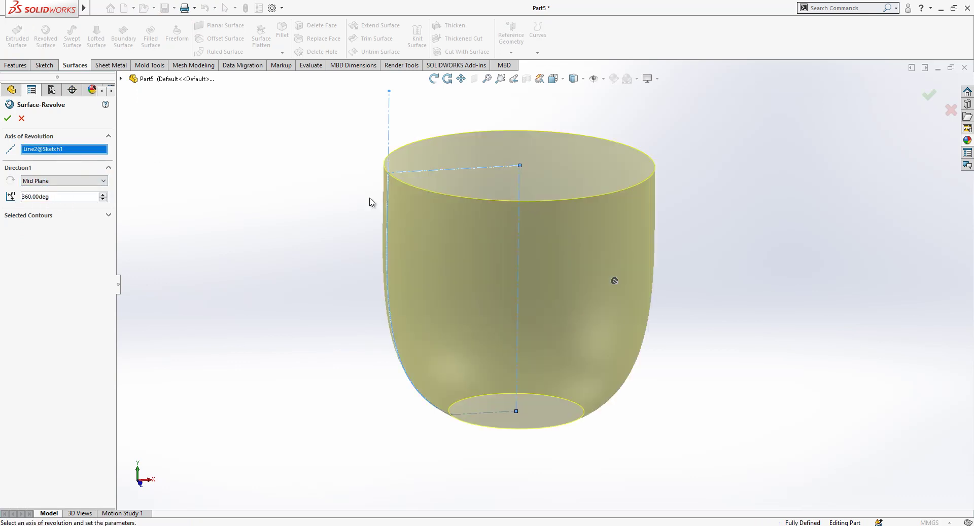
{"action": "type", "text": "30"}
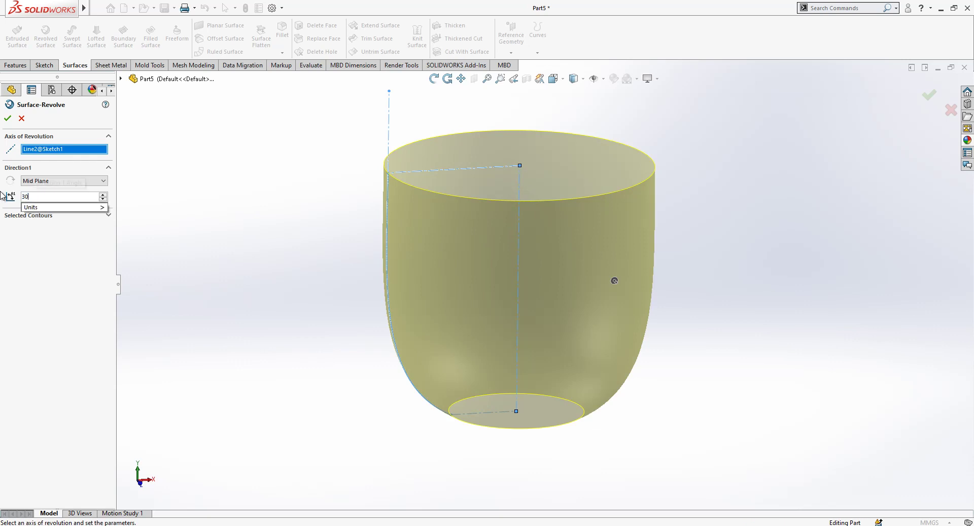
{"action": "key", "text": "Return"}
{"action": "middle_click_drag", "start_coordinate": [406, 208], "coordinate": [432, 209]}
{"action": "scroll", "coordinate": [433, 209], "scroll_direction": "down", "scroll_amount": 1}
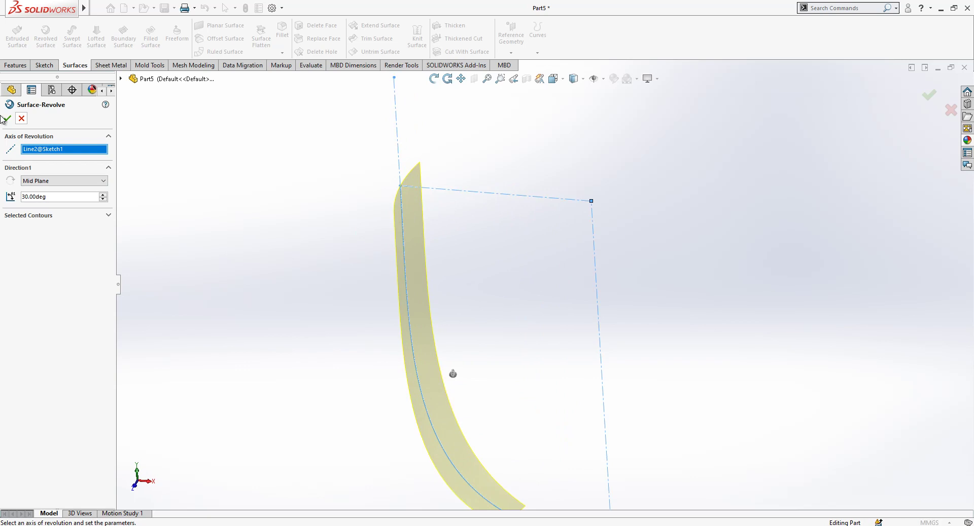
{"action": "left_click", "coordinate": [7, 120]}
{"action": "middle_click_drag", "start_coordinate": [269, 220], "coordinate": [449, 250]}
Loft a surface between the revolved sliver's right and left long edges
{"action": "scroll", "coordinate": [470, 235], "scroll_direction": "down", "scroll_amount": 1}
{"action": "left_click", "coordinate": [97, 42]}
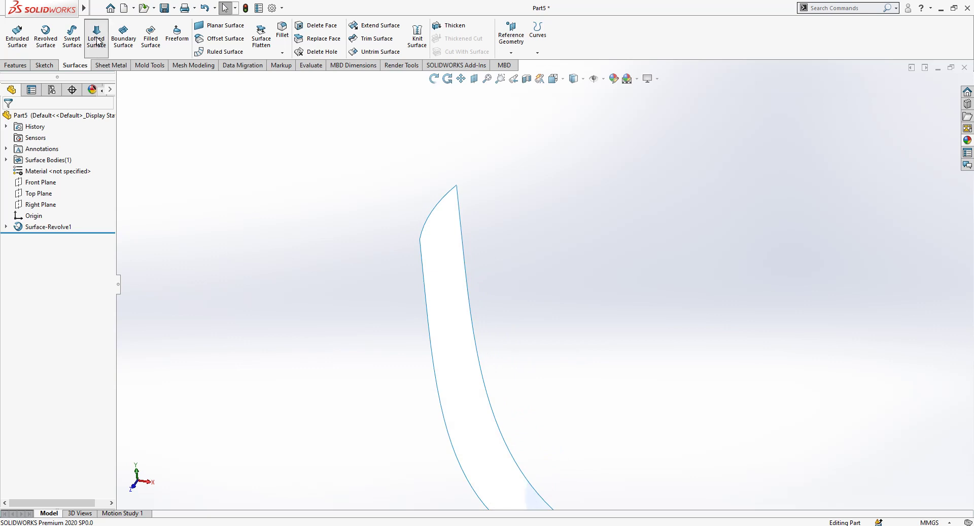
{"action": "left_click", "coordinate": [96, 39]}
{"action": "left_click", "coordinate": [460, 204]}
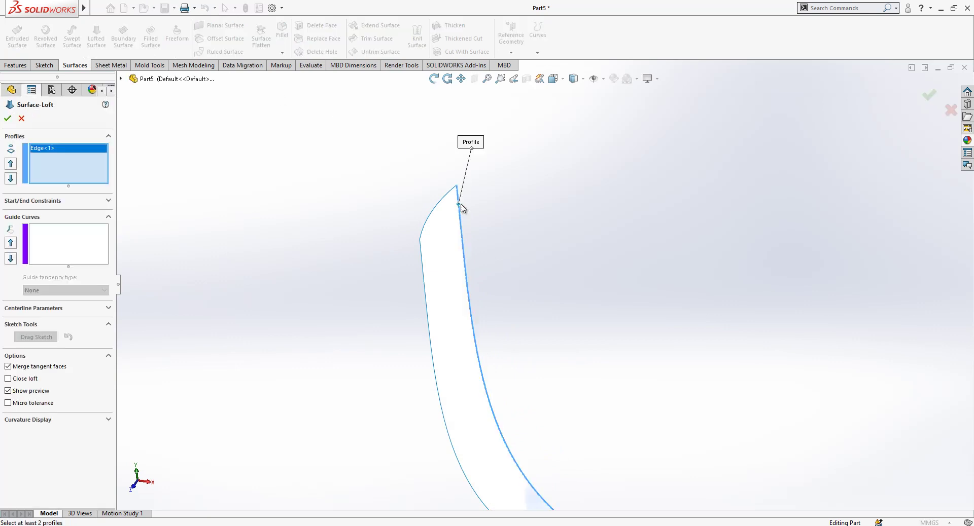
{"action": "left_click", "coordinate": [421, 250]}
{"action": "scroll", "coordinate": [517, 335], "scroll_direction": "up", "scroll_amount": 2}
{"action": "scroll", "coordinate": [516, 330], "scroll_direction": "down", "scroll_amount": 1}
{"action": "scroll", "coordinate": [516, 327], "scroll_direction": "up", "scroll_amount": 1}
{"action": "middle_click_drag", "start_coordinate": [495, 253], "coordinate": [537, 291]}
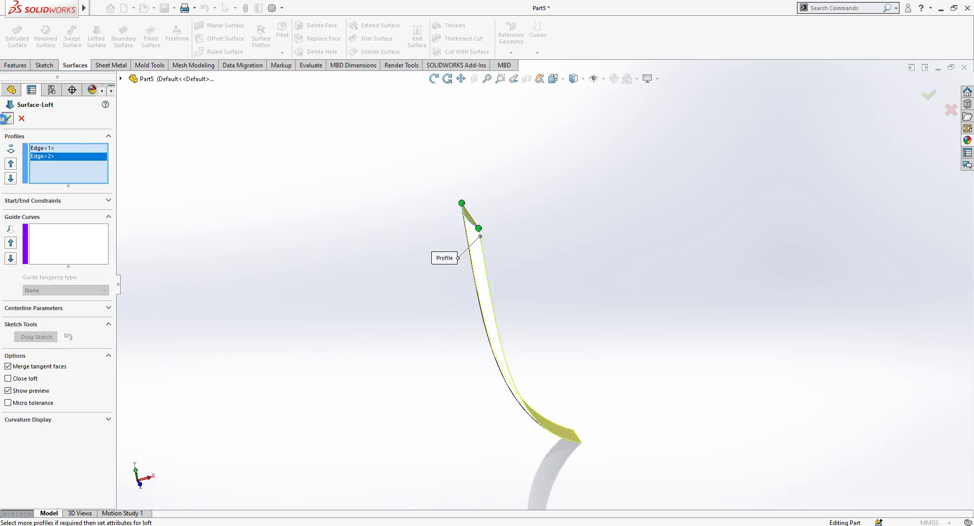
{"action": "left_click", "coordinate": [7, 119]}
Hide Surface-Revolve1, leaving only the lofted surface visible
{"action": "left_click", "coordinate": [472, 236]}
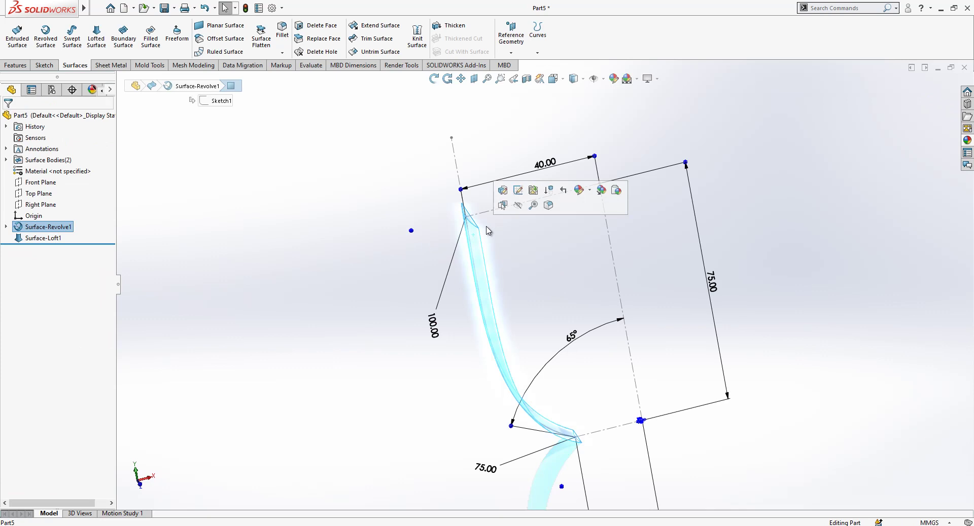
{"action": "left_click", "coordinate": [516, 207]}
{"action": "scroll", "coordinate": [501, 269], "scroll_direction": "up", "scroll_amount": 1}
{"action": "middle_click_drag", "start_coordinate": [501, 273], "coordinate": [442, 286]}
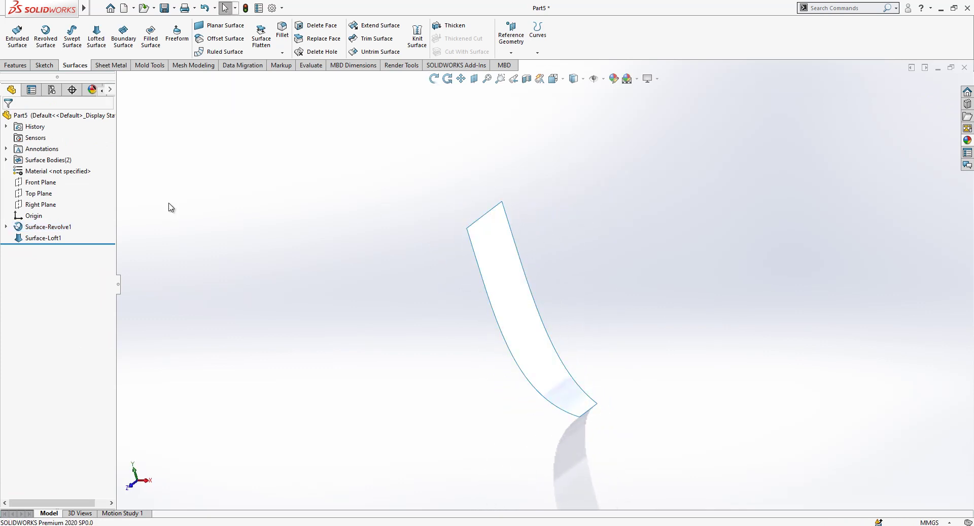
Create Axis1 through the origin, perpendicular to the Top Plane
{"action": "left_click", "coordinate": [39, 215]}
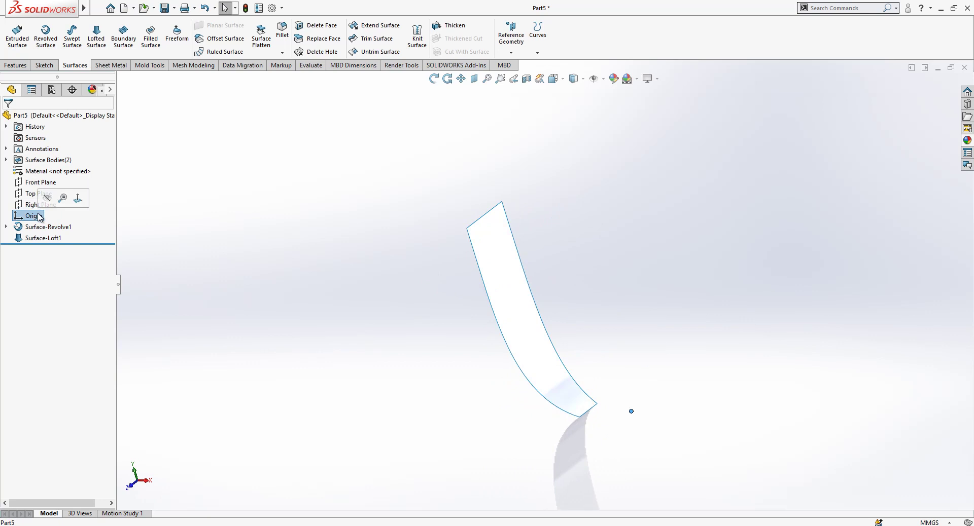
{"action": "left_click", "coordinate": [30, 196], "text": "ctrl"}
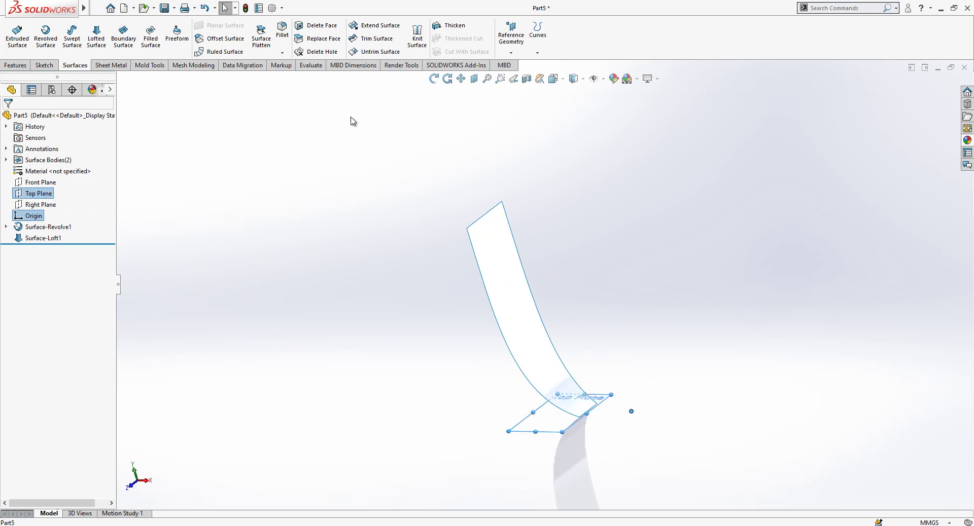
{"action": "left_click", "coordinate": [511, 45]}
{"action": "left_click", "coordinate": [530, 80]}
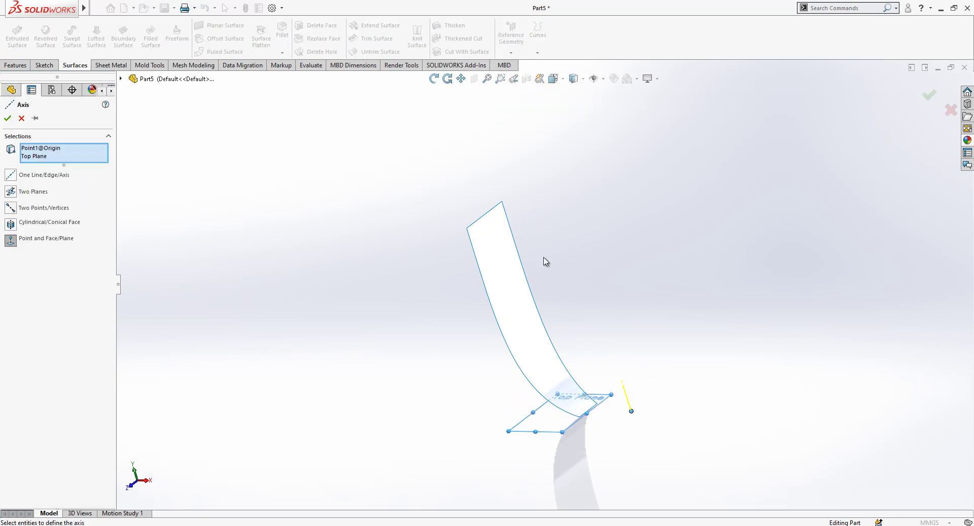
{"action": "left_click", "coordinate": [8, 118]}
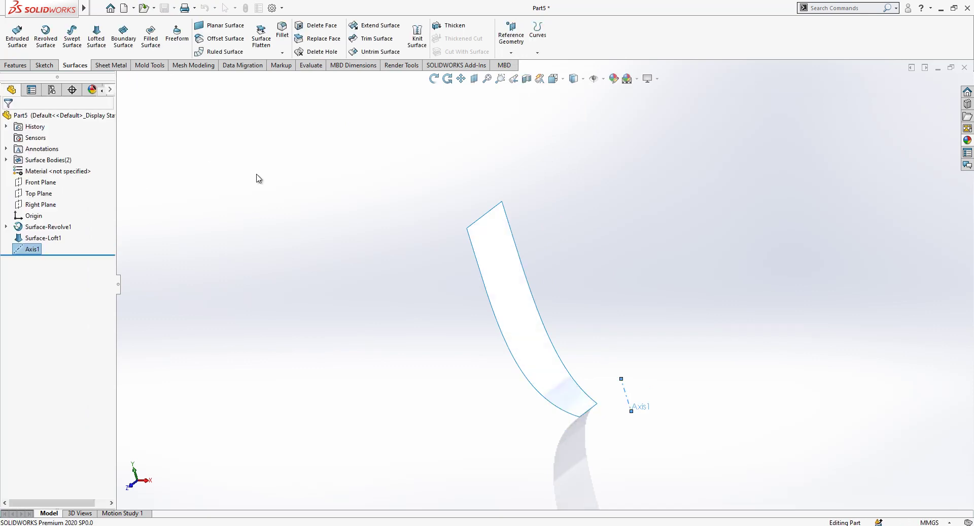
{"action": "left_click", "coordinate": [15, 65]}
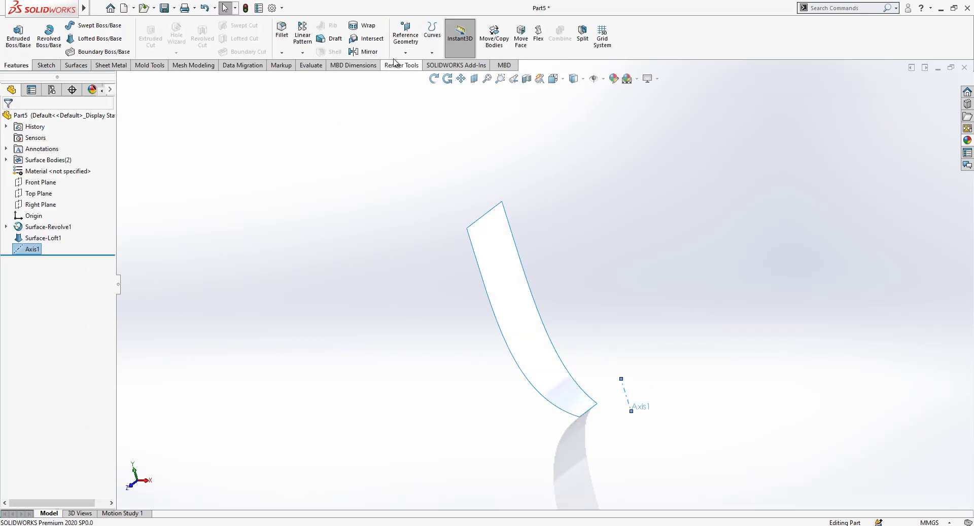
Circular-pattern the Surface-Loft1 body 12 times over 360° around Axis1
{"action": "left_click", "coordinate": [302, 53]}
{"action": "left_click", "coordinate": [325, 77]}
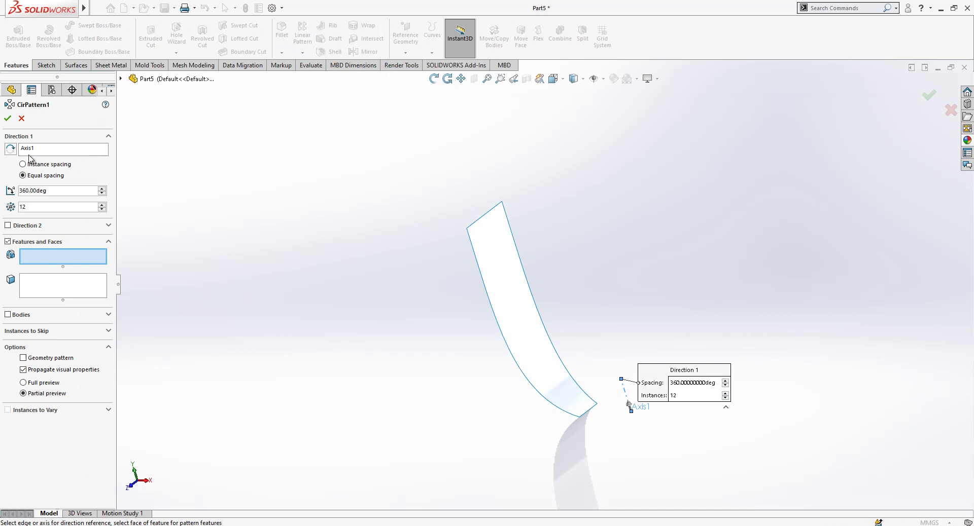
{"action": "left_click", "coordinate": [23, 318]}
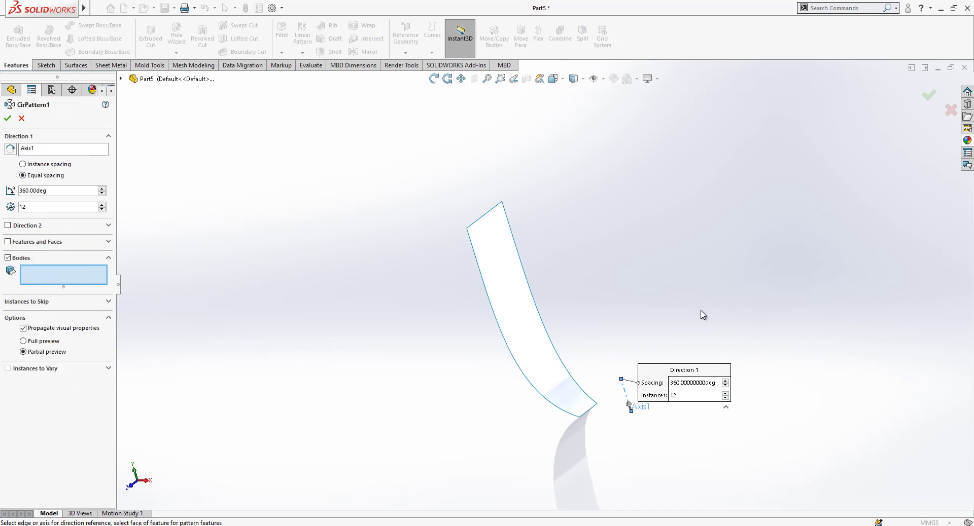
{"action": "left_click", "coordinate": [489, 259]}
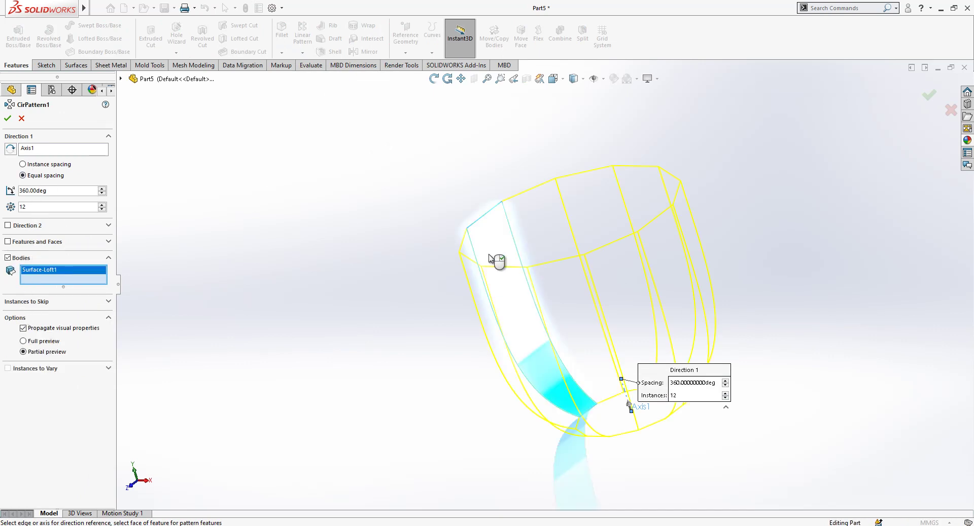
{"action": "left_click", "coordinate": [7, 119]}
{"action": "middle_click_drag", "start_coordinate": [630, 256], "coordinate": [665, 239]}
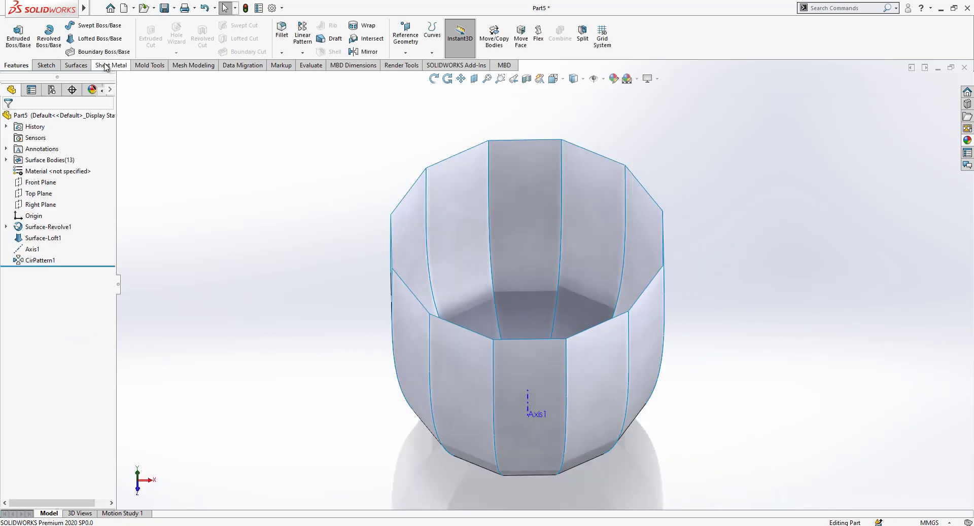
Start a Planar Surface bounded by the first seven rim edges of the cup
{"action": "left_click", "coordinate": [76, 65]}
{"action": "left_click", "coordinate": [223, 25]}
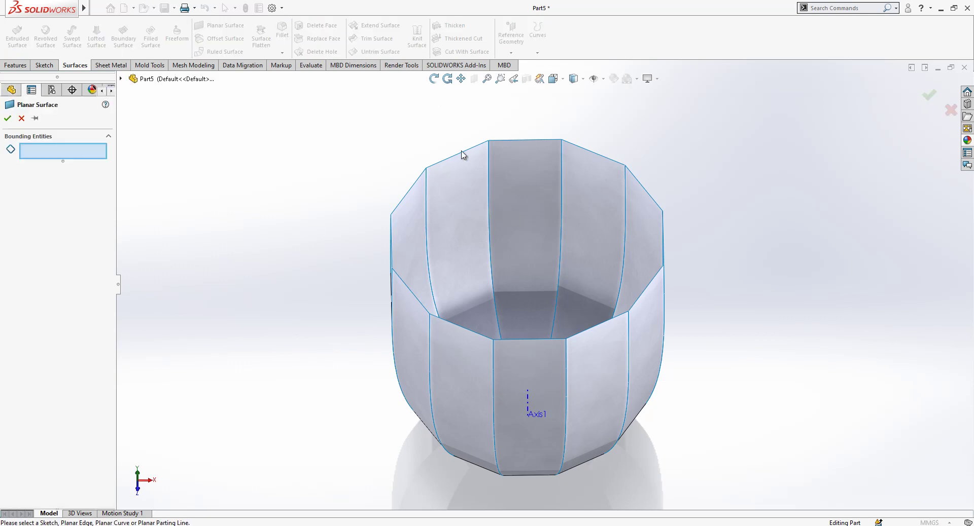
{"action": "left_click", "coordinate": [461, 157]}
{"action": "left_click", "coordinate": [523, 140]}
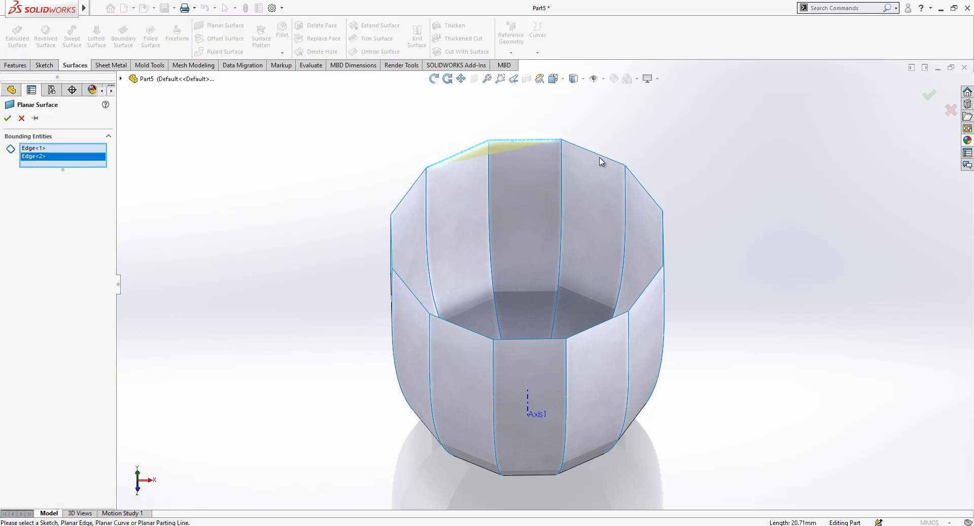
{"action": "left_click", "coordinate": [606, 164]}
{"action": "left_click", "coordinate": [639, 184]}
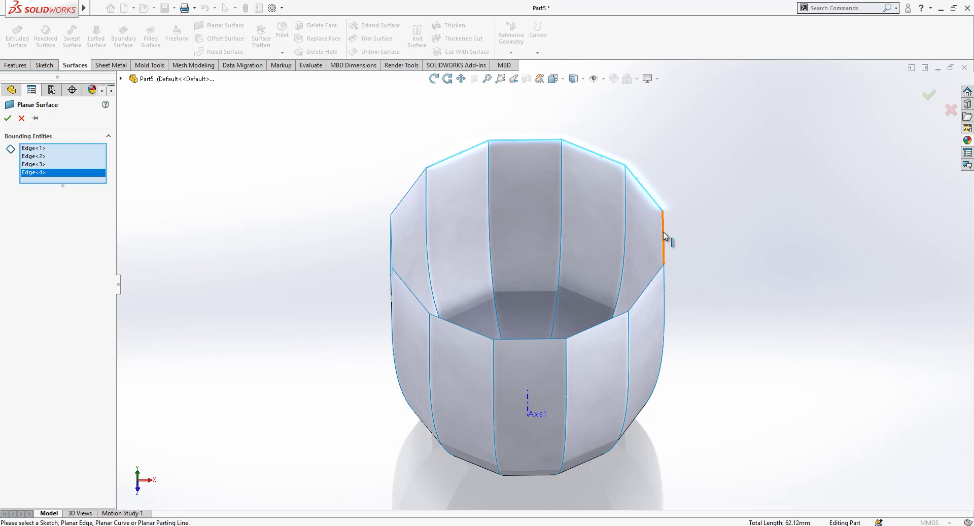
{"action": "left_click", "coordinate": [664, 236]}
{"action": "left_click", "coordinate": [658, 280]}
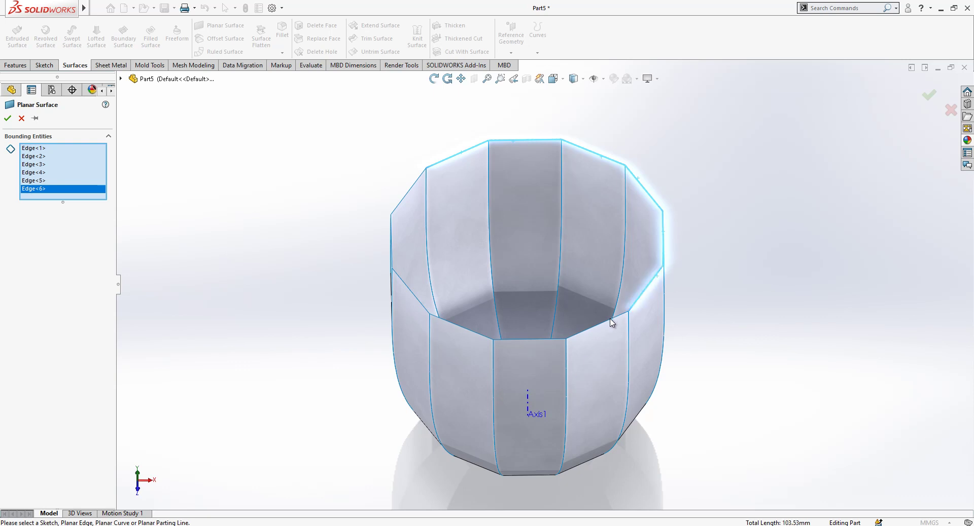
{"action": "left_click", "coordinate": [606, 327]}
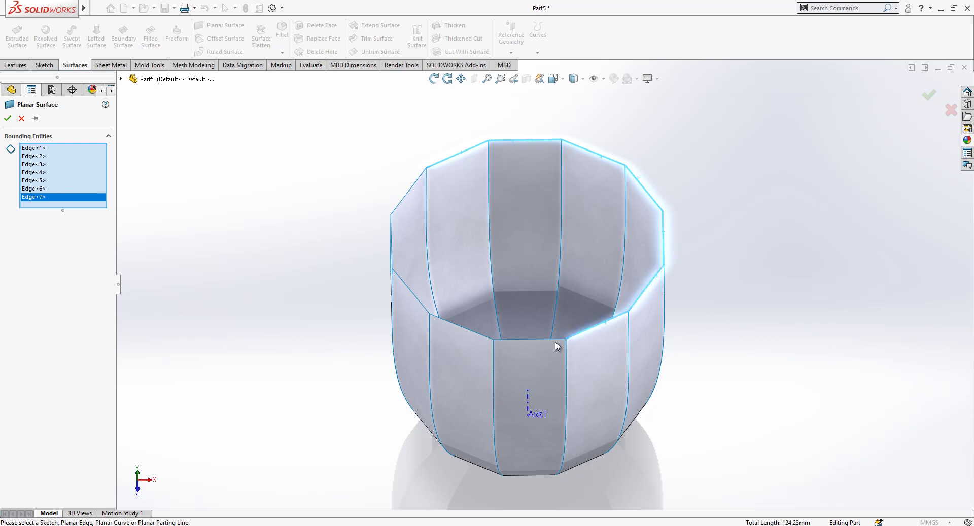
Add the remaining five rim edges to close the boundary and accept the cap
{"action": "left_click", "coordinate": [505, 338]}
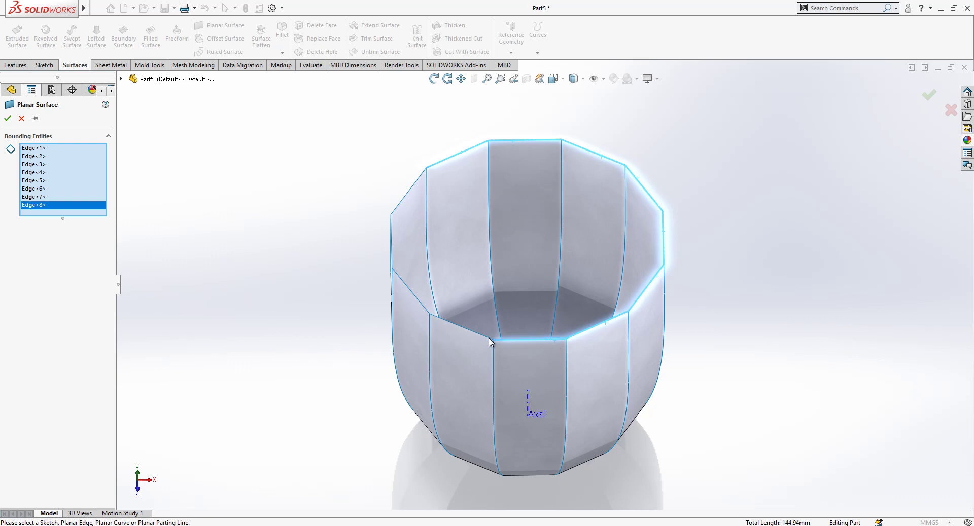
{"action": "left_click", "coordinate": [472, 334]}
{"action": "left_click", "coordinate": [419, 305]}
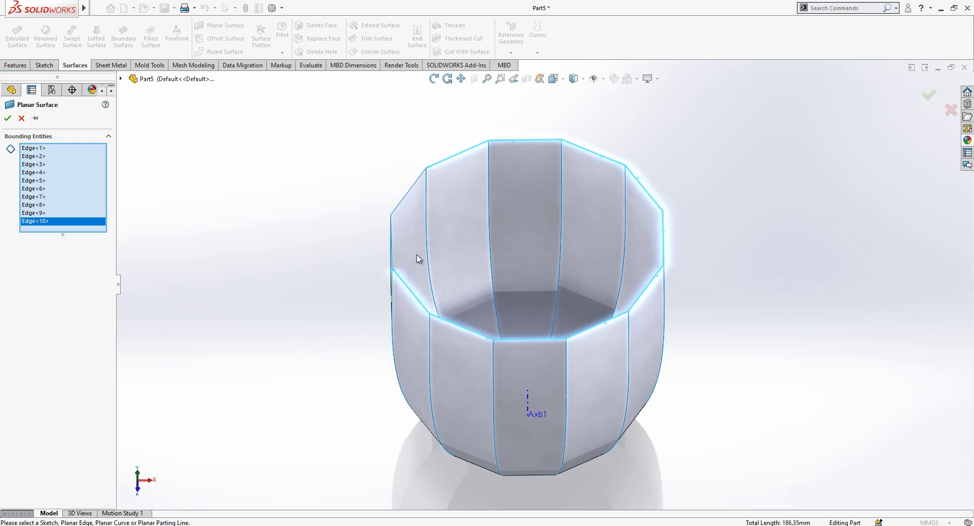
{"action": "middle_click_drag", "start_coordinate": [417, 257], "coordinate": [419, 196]}
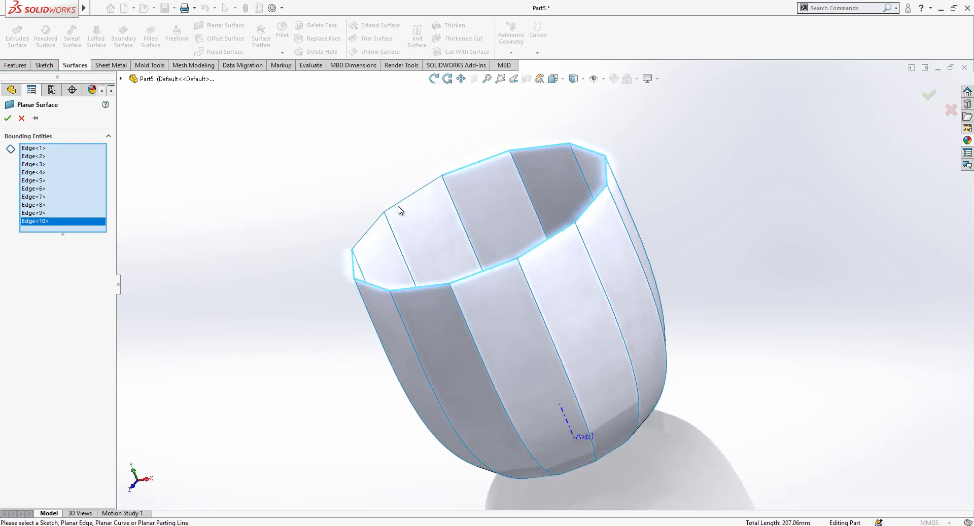
{"action": "left_click", "coordinate": [405, 205]}
{"action": "left_click", "coordinate": [377, 220]}
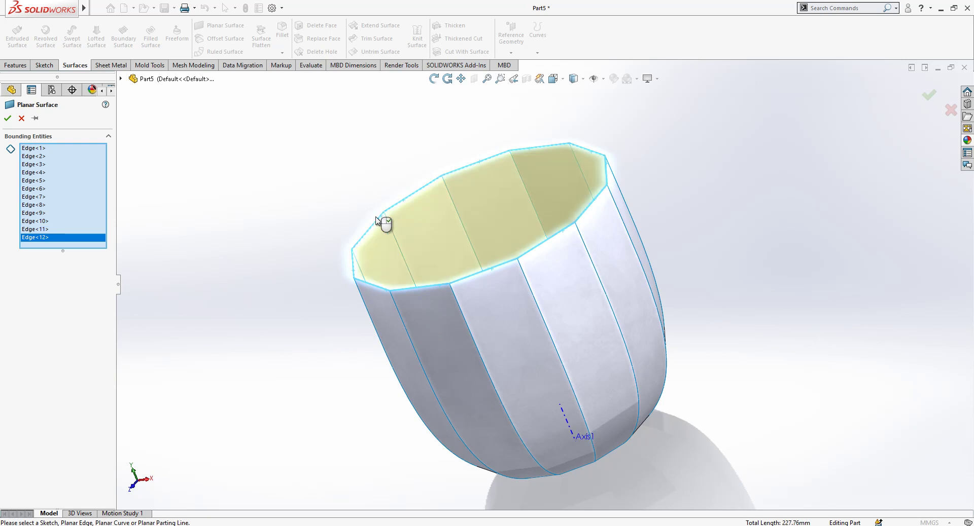
{"action": "left_click", "coordinate": [7, 118]}
{"action": "middle_click_drag", "start_coordinate": [396, 244], "coordinate": [504, 175]}
Check the rim edge loop selection, then reorient the pot to view its opening from above
{"action": "right_click", "coordinate": [567, 258]}
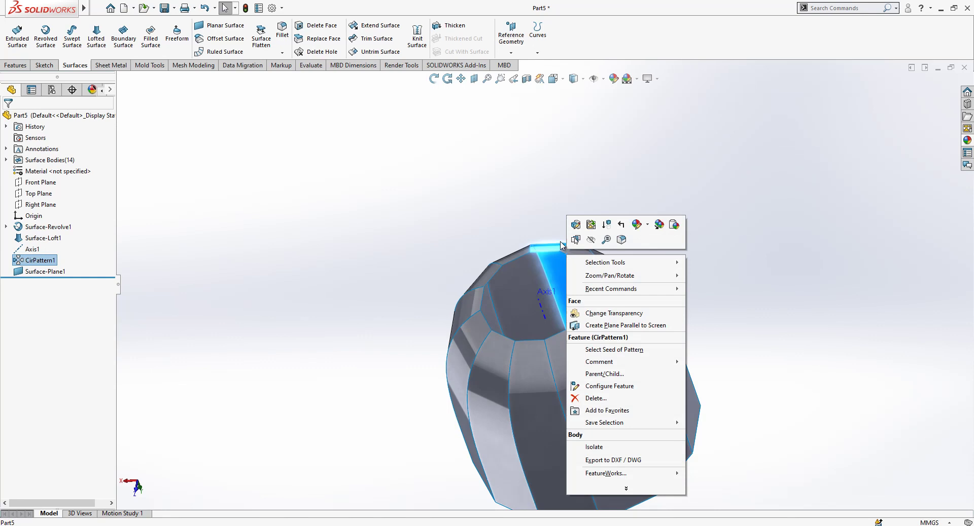
{"action": "key", "text": "Escape"}
{"action": "right_click", "coordinate": [572, 259]}
{"action": "key", "text": "Escape"}
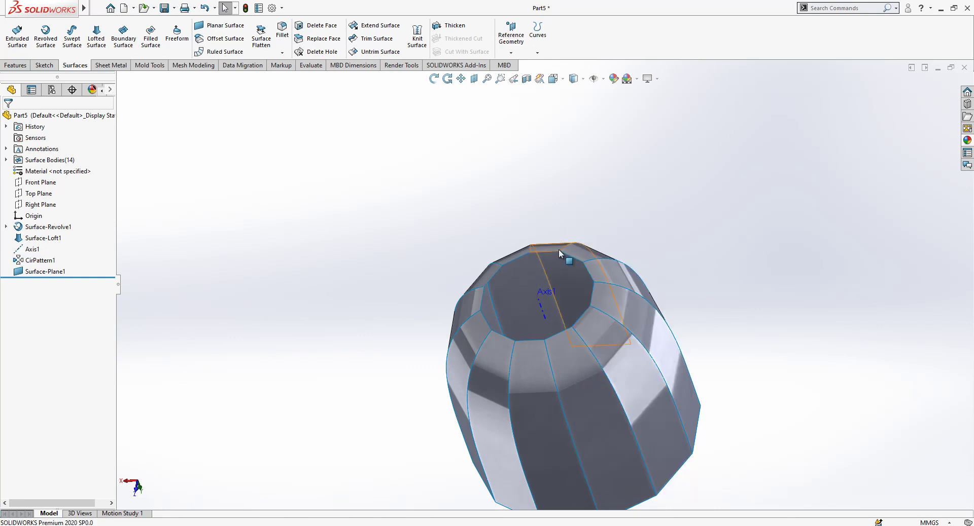
{"action": "right_click", "coordinate": [556, 252]}
{"action": "left_click", "coordinate": [601, 273]}
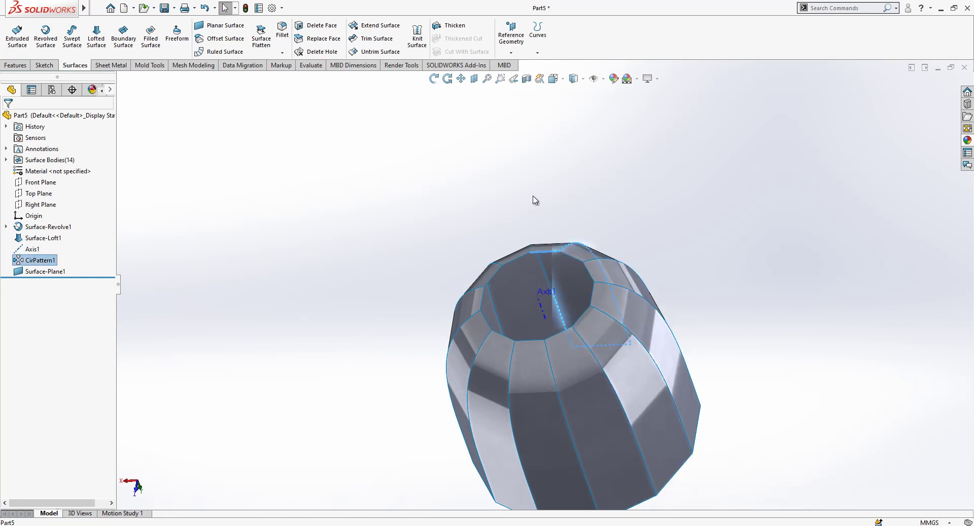
{"action": "left_click", "coordinate": [533, 198]}
{"action": "right_click", "coordinate": [551, 256]}
{"action": "left_click", "coordinate": [567, 278]}
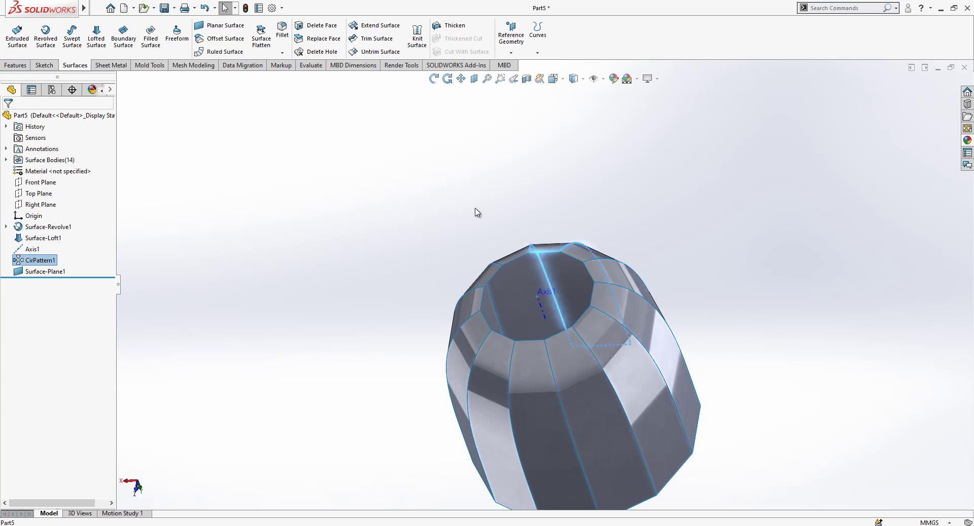
{"action": "middle_click_drag", "start_coordinate": [598, 263], "coordinate": [621, 242]}
{"action": "key", "text": "Escape"}
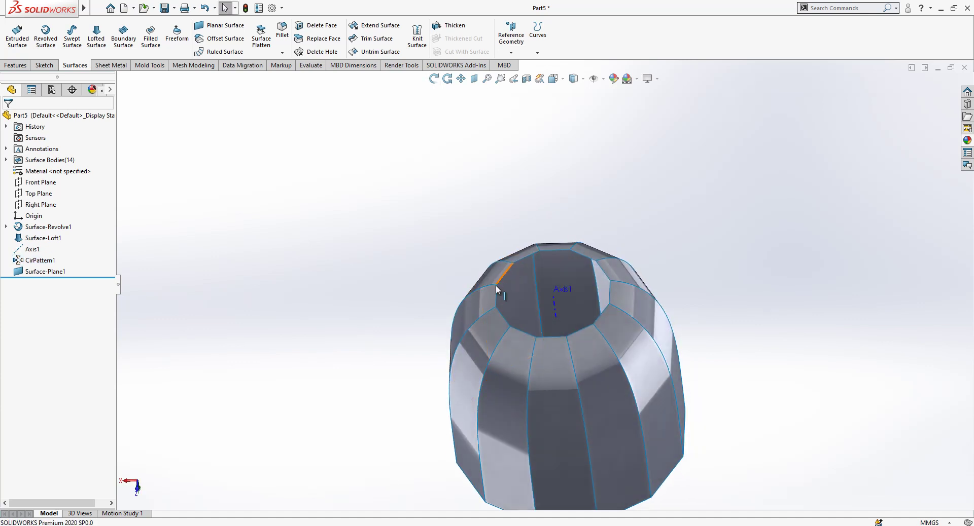
{"action": "middle_click_drag", "start_coordinate": [554, 320], "coordinate": [524, 244]}
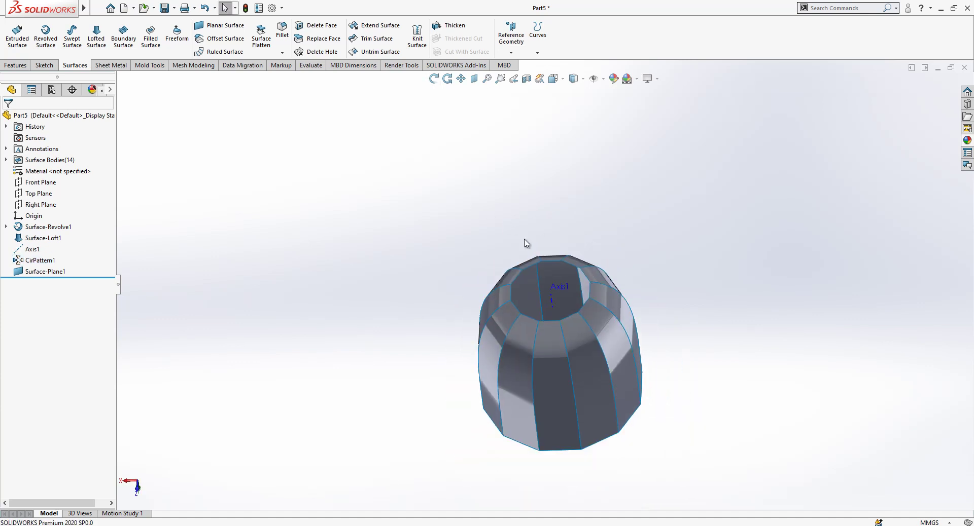
Knit all the faceted surface bodies and the cap into Surface-Knit1
{"action": "left_click", "coordinate": [417, 36]}
{"action": "left_click_drag", "start_coordinate": [458, 432], "coordinate": [339, 484]}
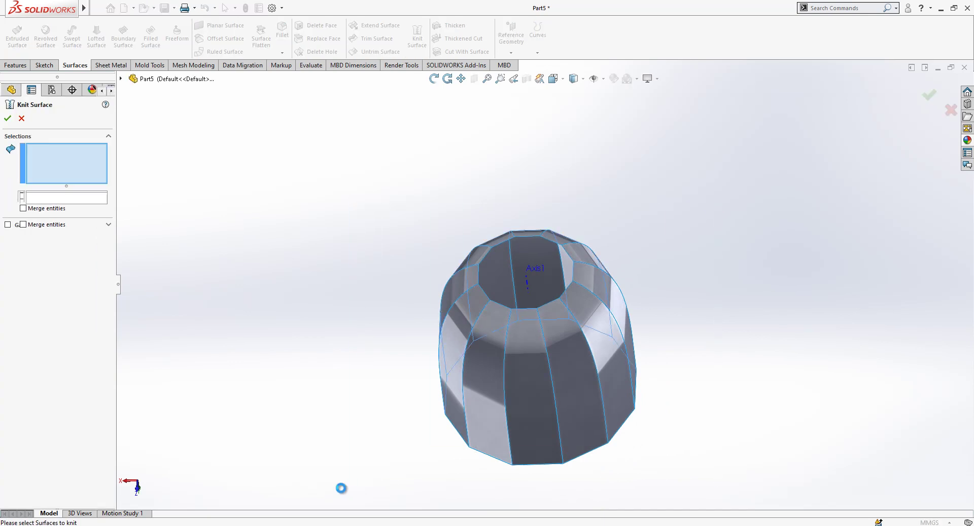
{"action": "left_click", "coordinate": [6, 120]}
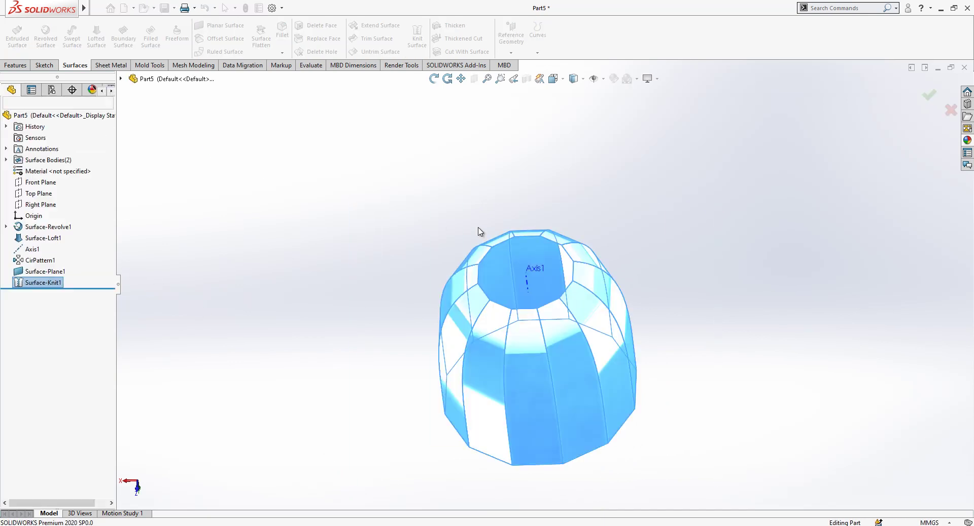
Cap the top opening's edge loop with a planar surface, Surface-Plane2
{"action": "right_click", "coordinate": [525, 236]}
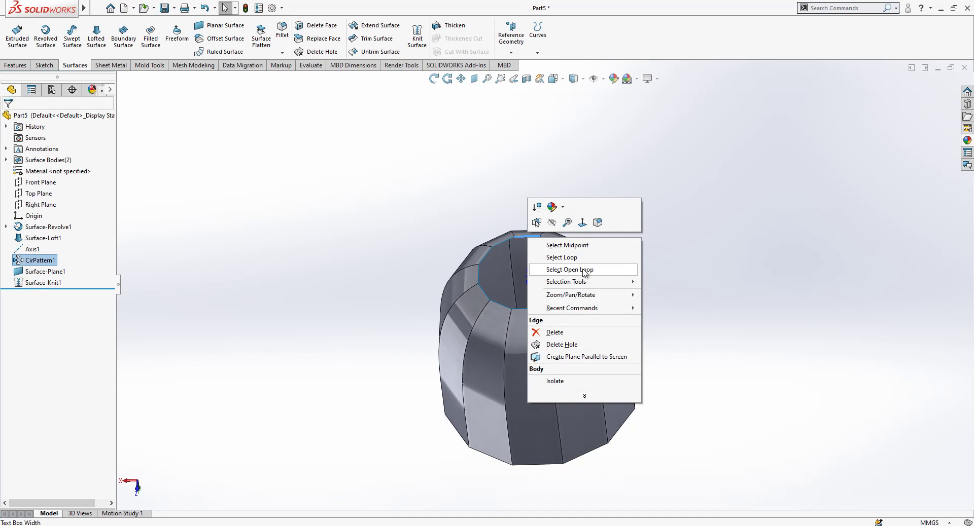
{"action": "left_click", "coordinate": [582, 270]}
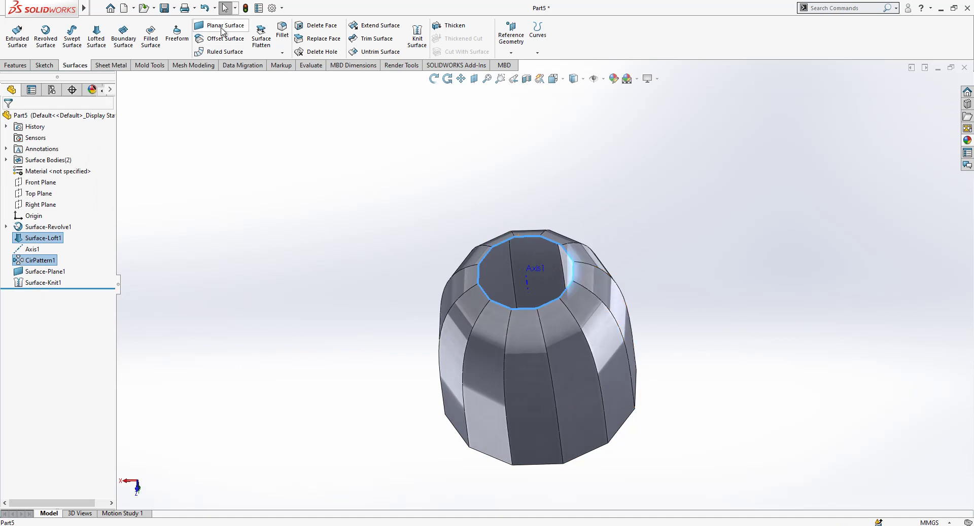
{"action": "left_click", "coordinate": [222, 28]}
{"action": "scroll", "coordinate": [592, 308], "scroll_direction": "down", "scroll_amount": 2}
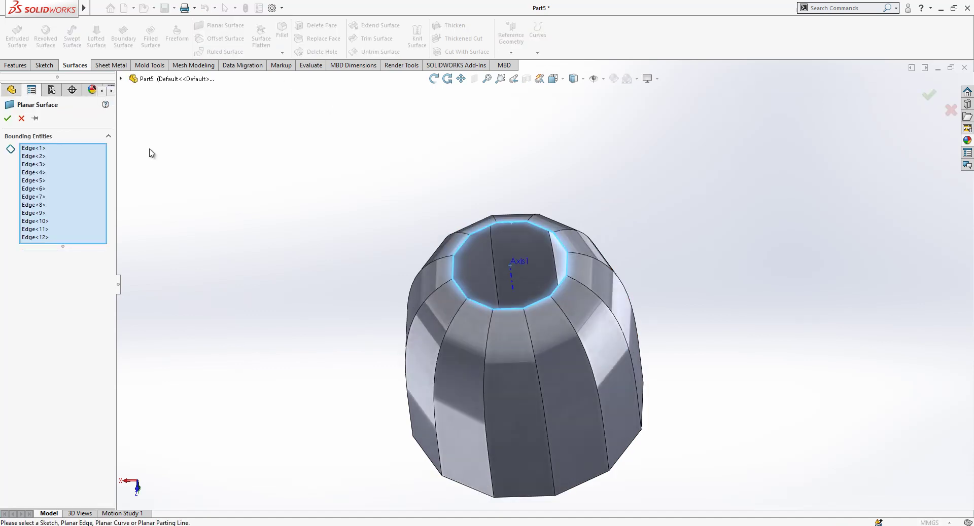
{"action": "left_click", "coordinate": [7, 118]}
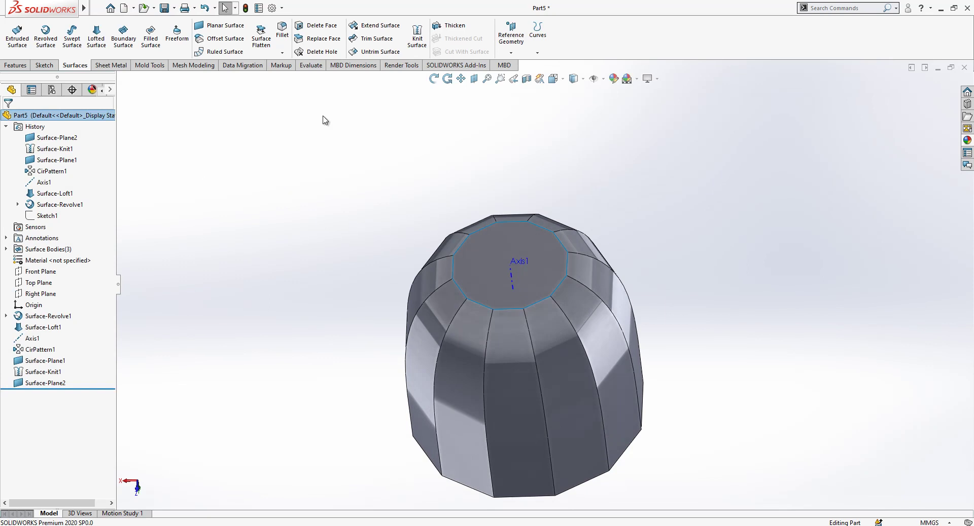
Knit Surface-Knit1 and Surface-Plane2 into one solid body, Surface-Knit2
{"action": "left_click", "coordinate": [417, 36]}
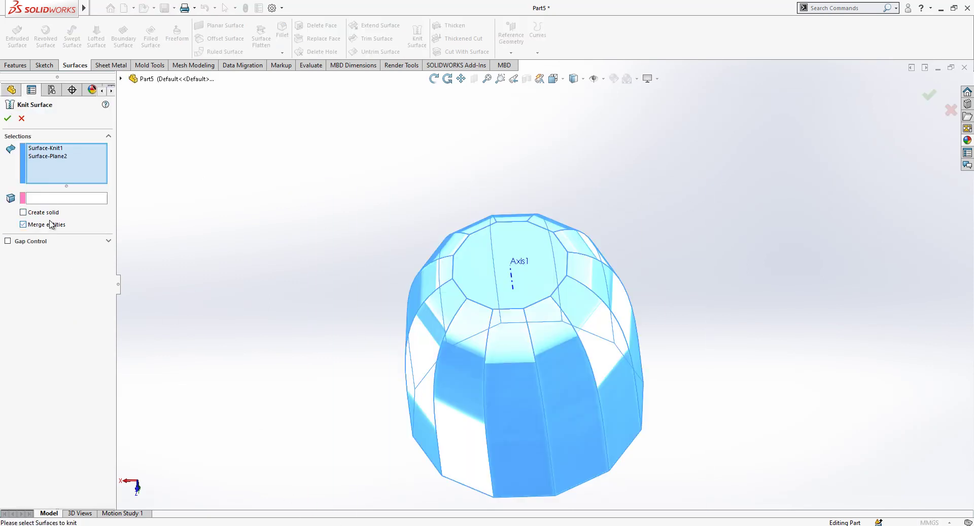
{"action": "left_click", "coordinate": [8, 119]}
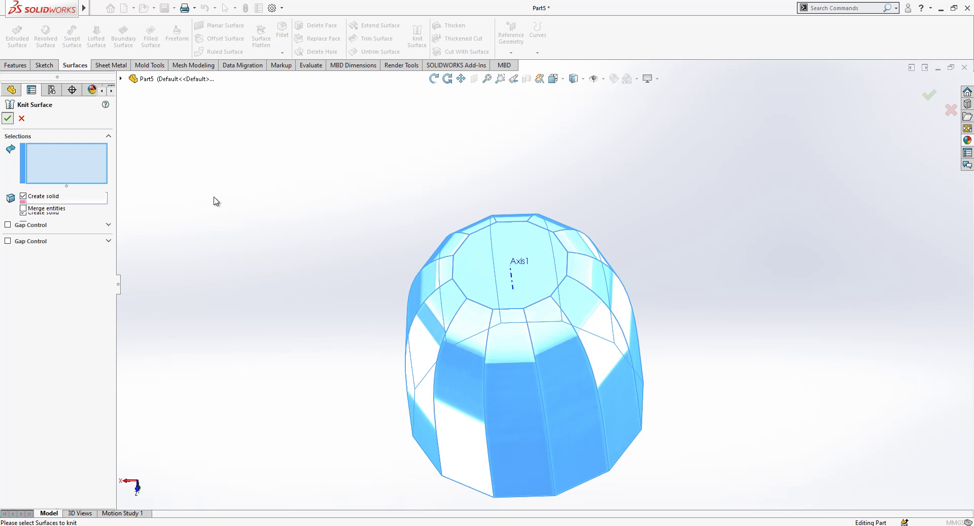
{"action": "middle_click_drag", "start_coordinate": [526, 282], "coordinate": [510, 319]}
{"action": "middle_click_drag", "start_coordinate": [623, 341], "coordinate": [543, 259]}
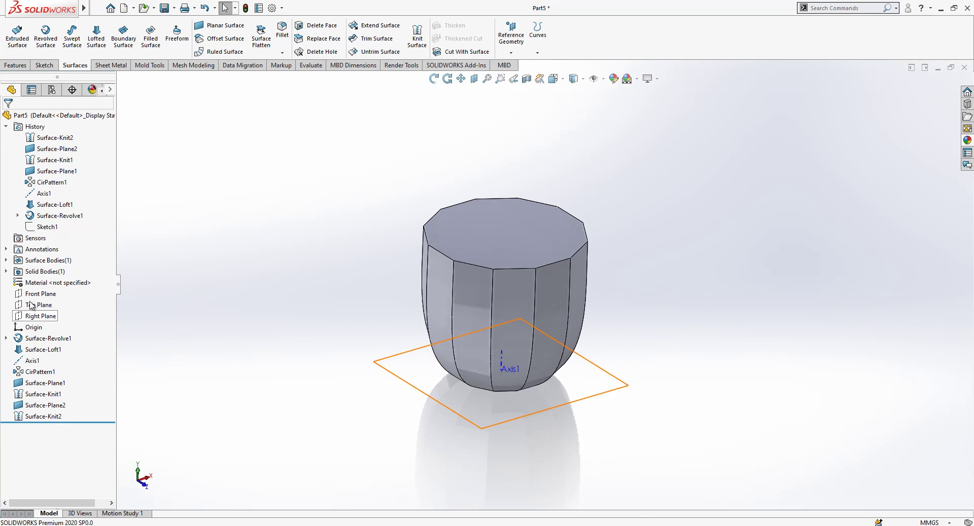
Start a new sketch on the Front Plane, viewed face-on
{"action": "left_click", "coordinate": [6, 338]}
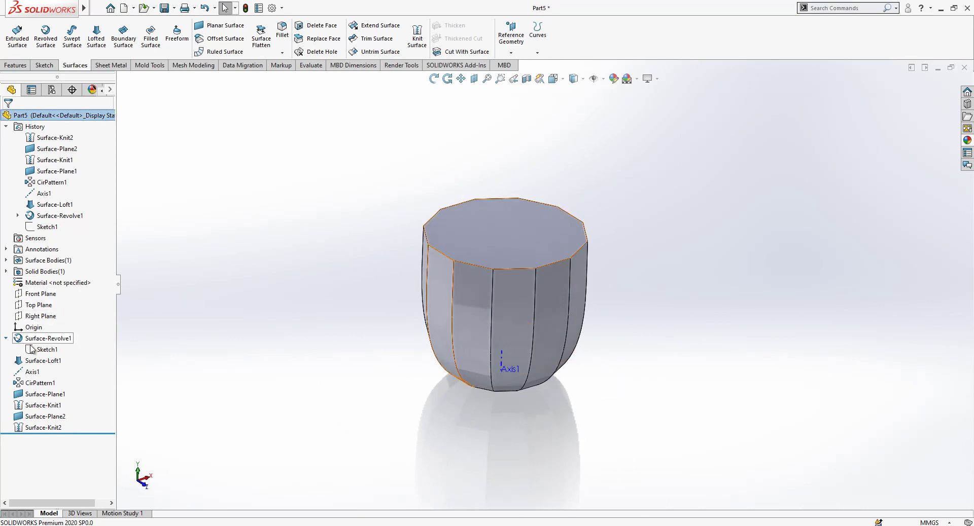
{"action": "left_click", "coordinate": [47, 350]}
{"action": "left_click", "coordinate": [42, 294]}
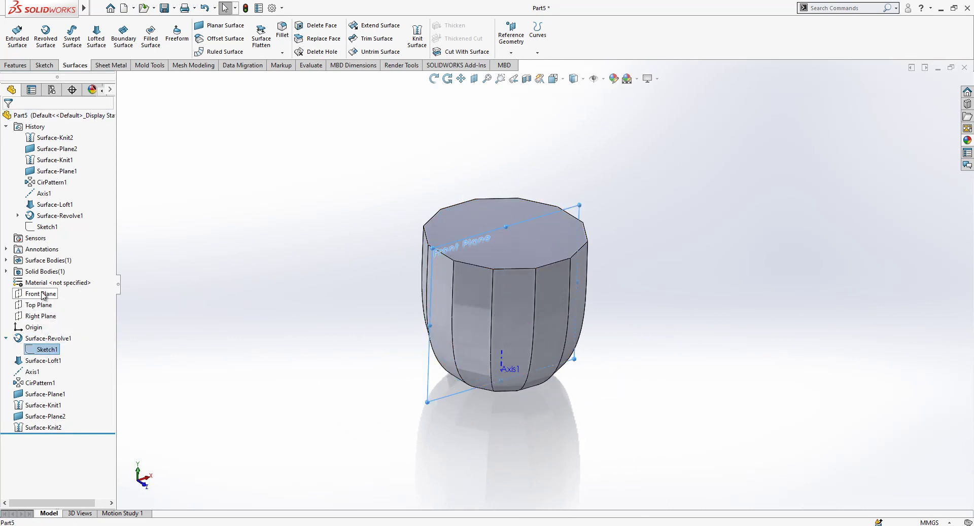
{"action": "left_click", "coordinate": [97, 279]}
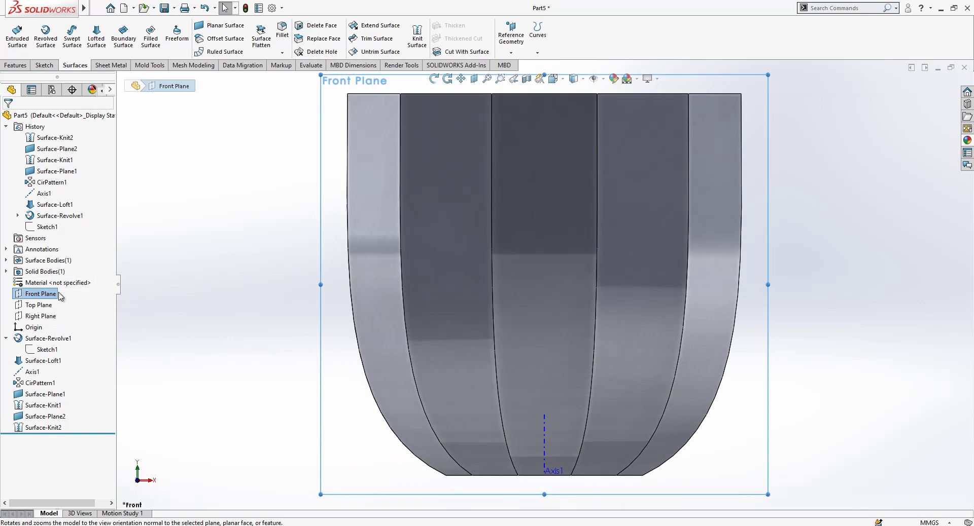
{"action": "right_click", "coordinate": [39, 296]}
{"action": "left_click", "coordinate": [48, 281]}
Copy the revolve profile curve into the sketch and offset it 5.00 mm inward
{"action": "left_click", "coordinate": [44, 350]}
{"action": "scroll", "coordinate": [209, 268], "scroll_direction": "up", "scroll_amount": 2}
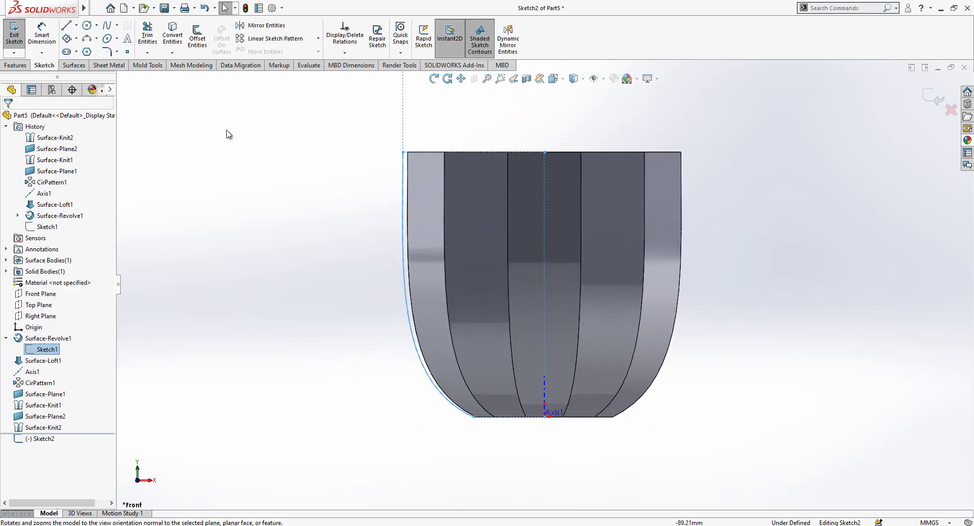
{"action": "left_click", "coordinate": [178, 38]}
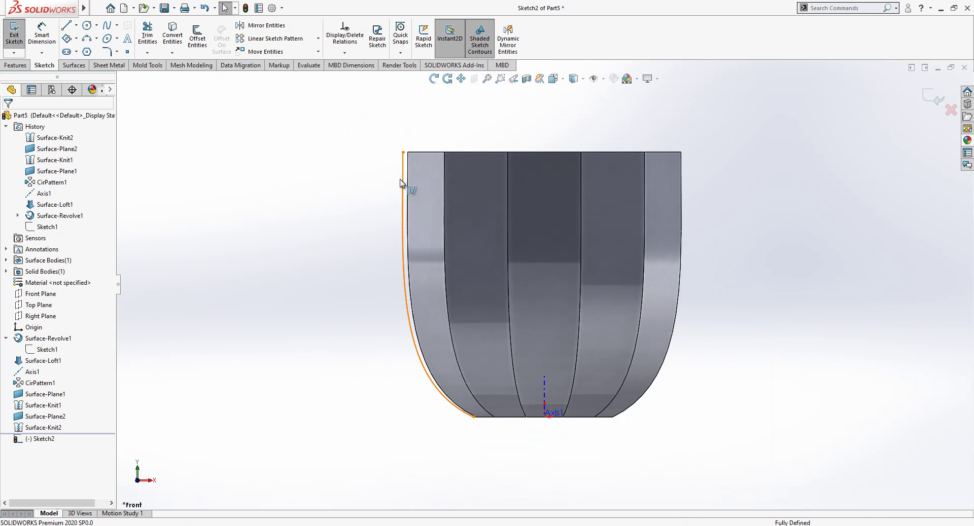
{"action": "left_click", "coordinate": [404, 203]}
{"action": "left_click", "coordinate": [198, 36]}
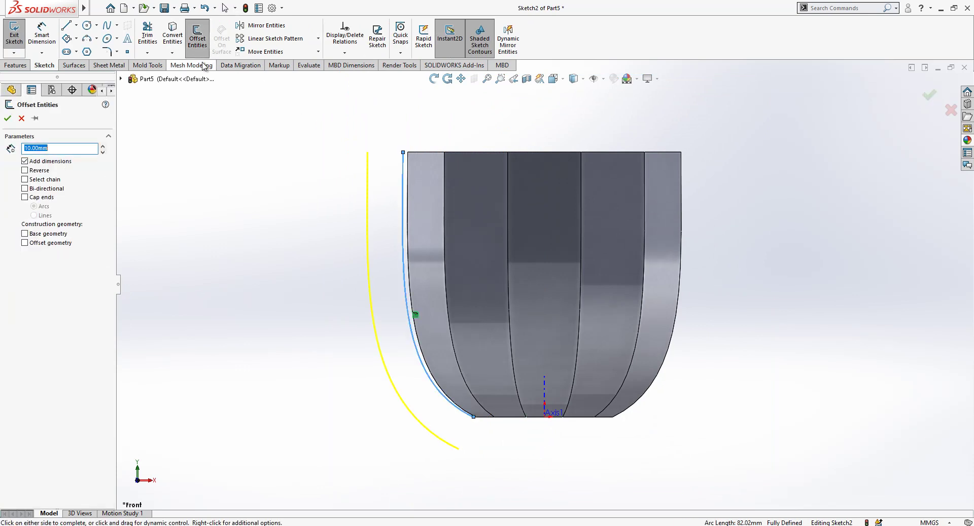
{"action": "left_click", "coordinate": [39, 171]}
{"action": "key", "text": "Return"}
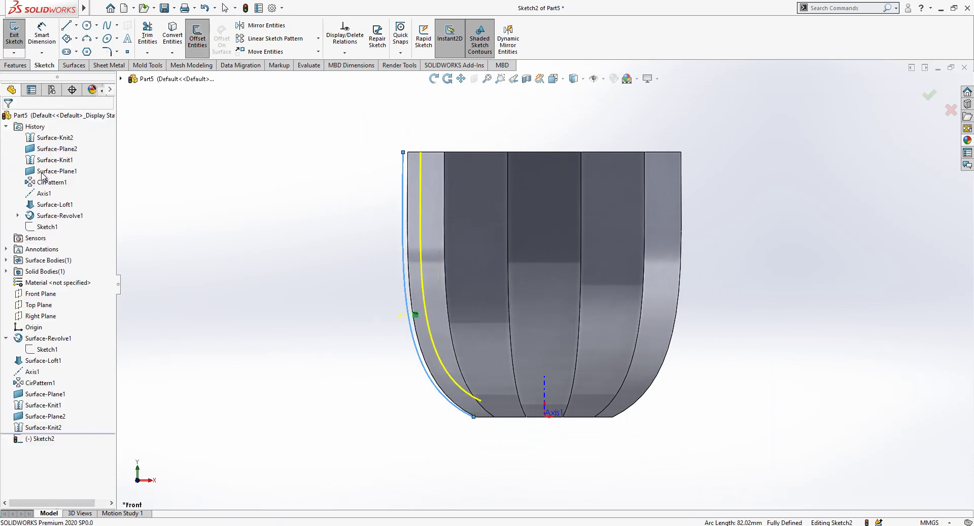
Make the outer spline construction geometry and close the profile with top, axis and base lines
{"action": "left_click", "coordinate": [403, 200]}
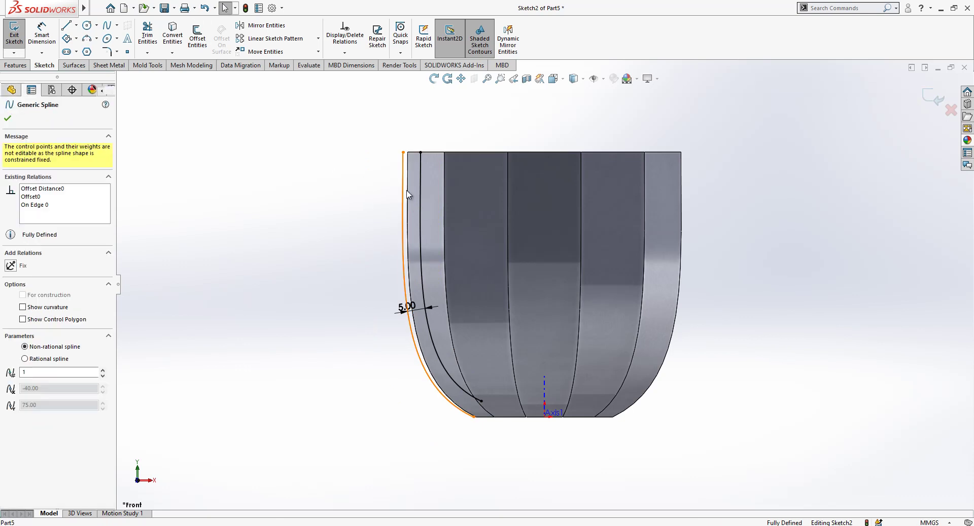
{"action": "left_click", "coordinate": [506, 170]}
{"action": "key", "text": "l"}
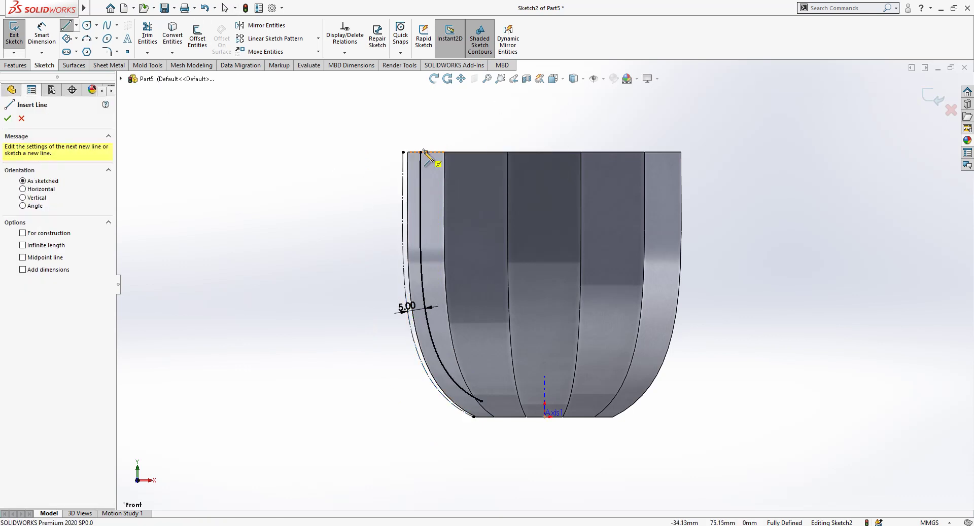
{"action": "left_click", "coordinate": [420, 152]}
{"action": "left_click", "coordinate": [544, 153]}
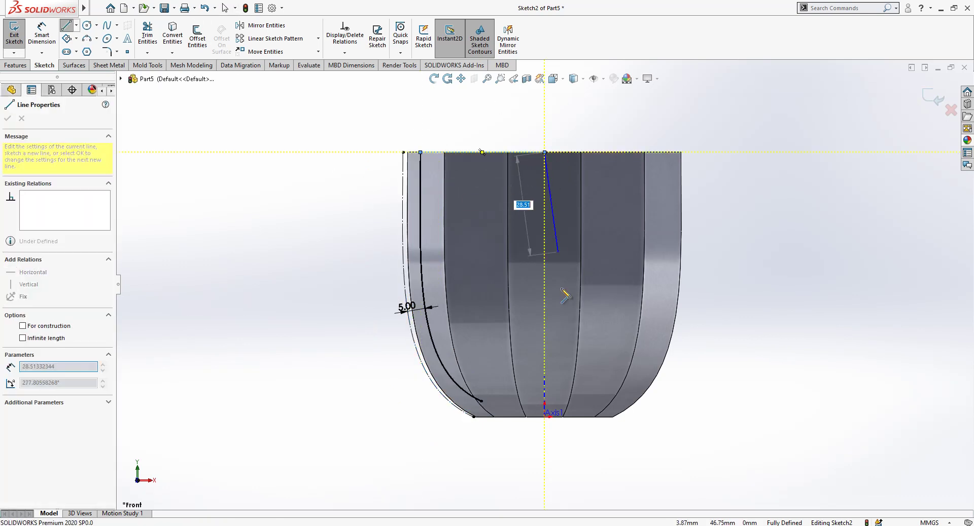
{"action": "left_click", "coordinate": [544, 401]}
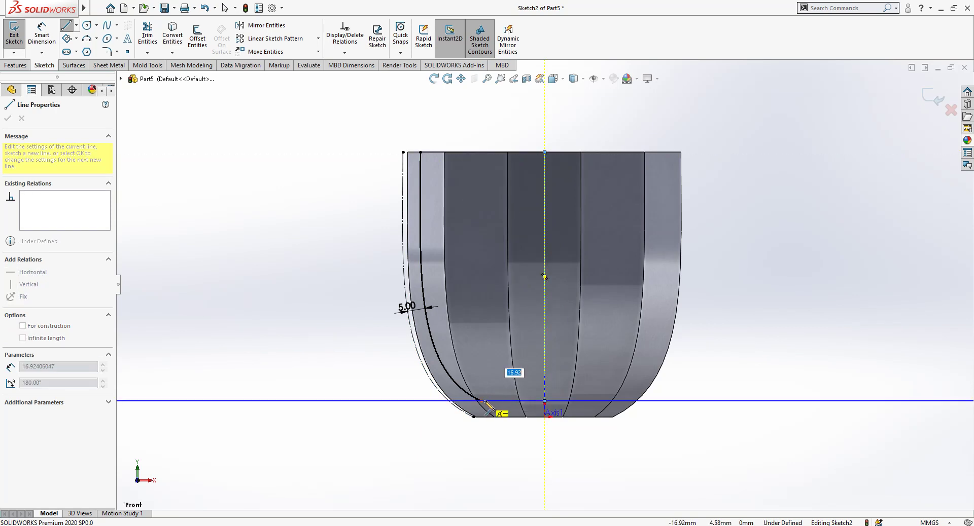
{"action": "left_click", "coordinate": [481, 401]}
{"action": "key", "text": "Escape"}
{"action": "middle_click_drag", "start_coordinate": [572, 301], "coordinate": [590, 346]}
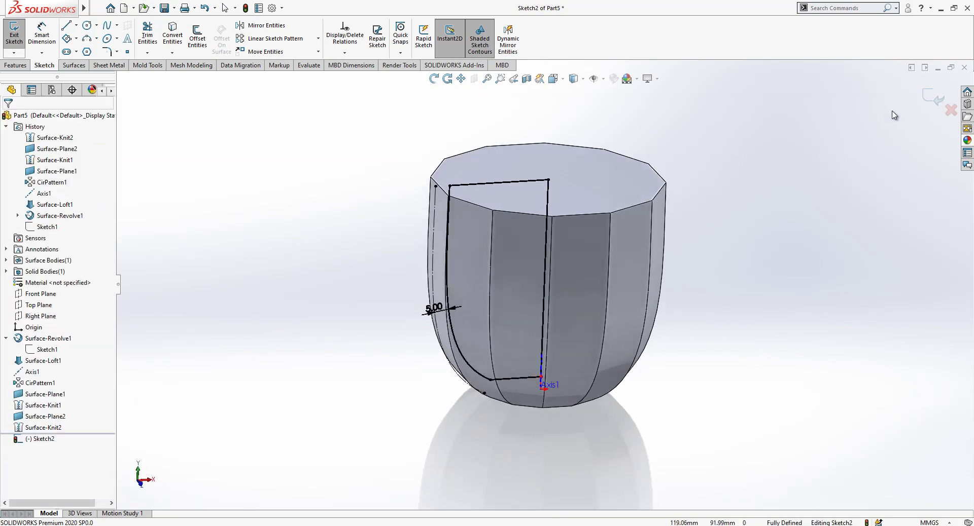
{"action": "left_click", "coordinate": [938, 99]}
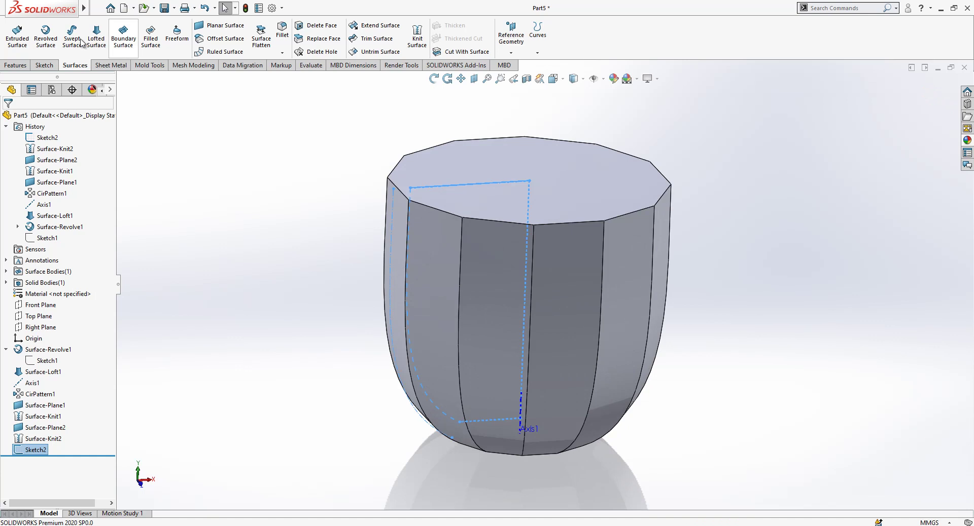
Revolve-cut Sketch2 360° about its vertical line to create Cut-Revolve1, leaving a 5 mm wall
{"action": "left_click", "coordinate": [15, 65]}
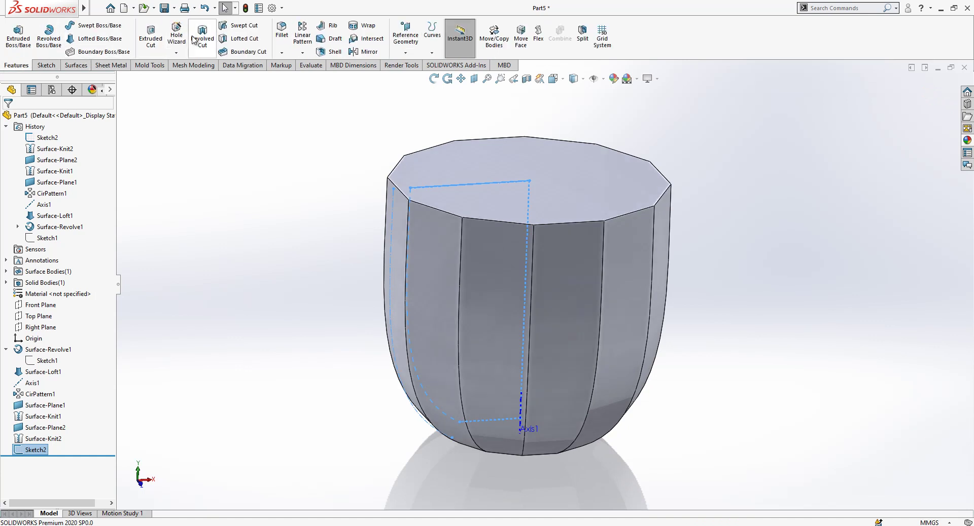
{"action": "left_click", "coordinate": [202, 38]}
{"action": "left_click", "coordinate": [528, 194]}
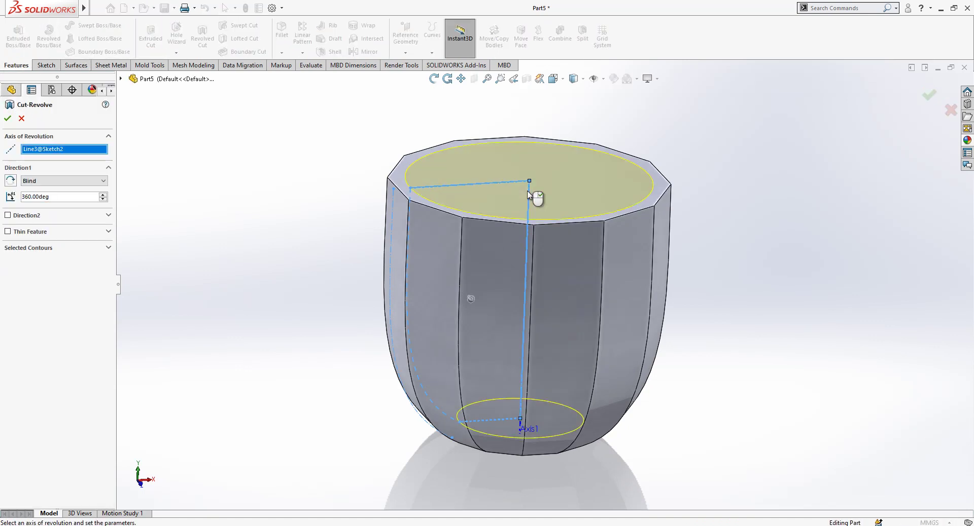
{"action": "right_click", "coordinate": [470, 299]}
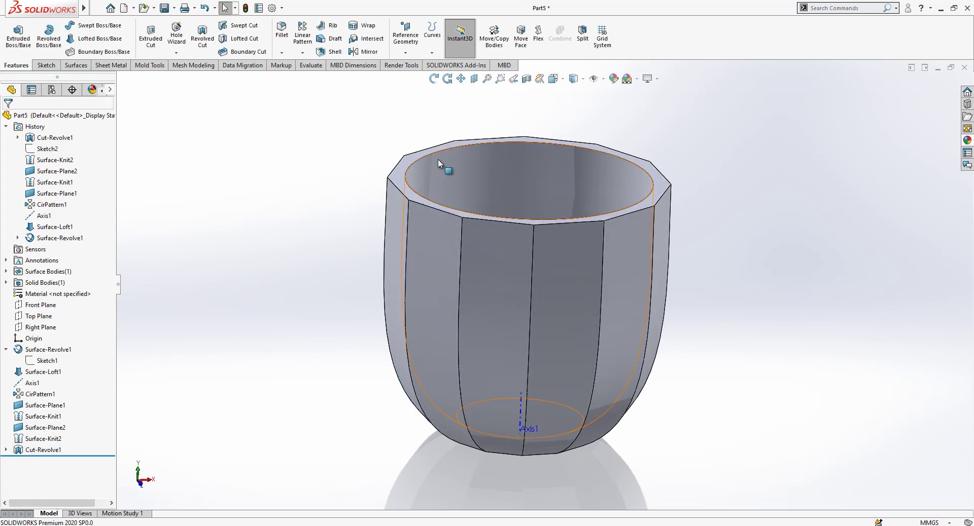
{"action": "left_click", "coordinate": [437, 159]}
Add Fillet1, rounding the pot's top rim edges at 2 mm
{"action": "left_click", "coordinate": [376, 141]}
{"action": "left_click", "coordinate": [425, 154]}
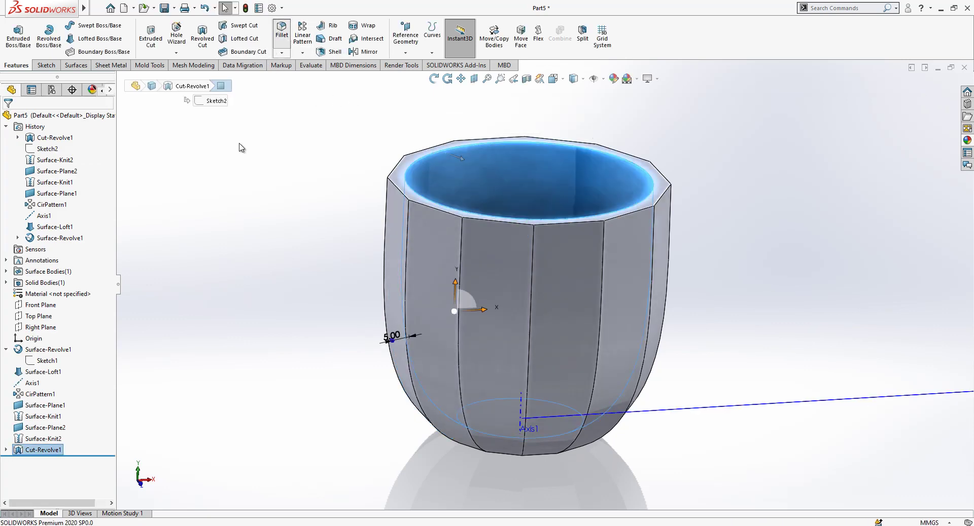
{"action": "type", "text": "2"}
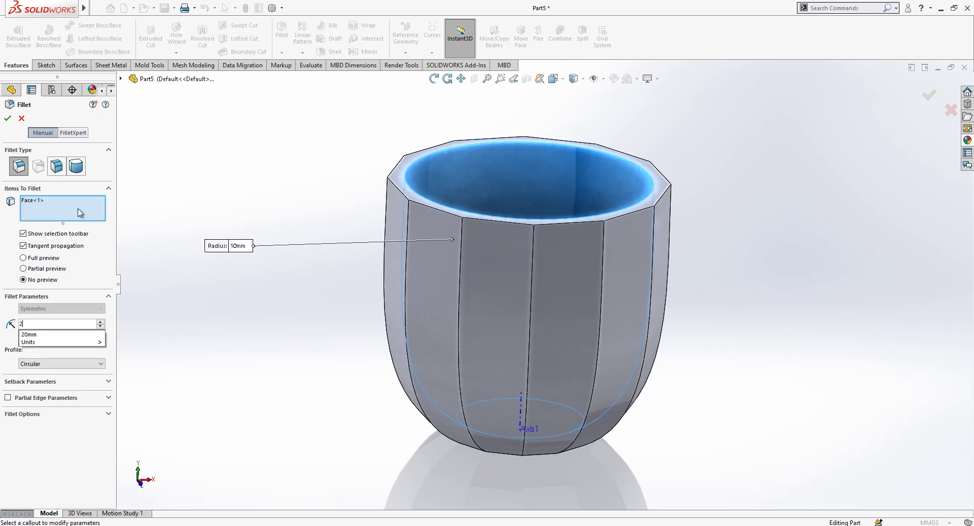
{"action": "key", "text": "Return"}
{"action": "key", "text": "Return"}
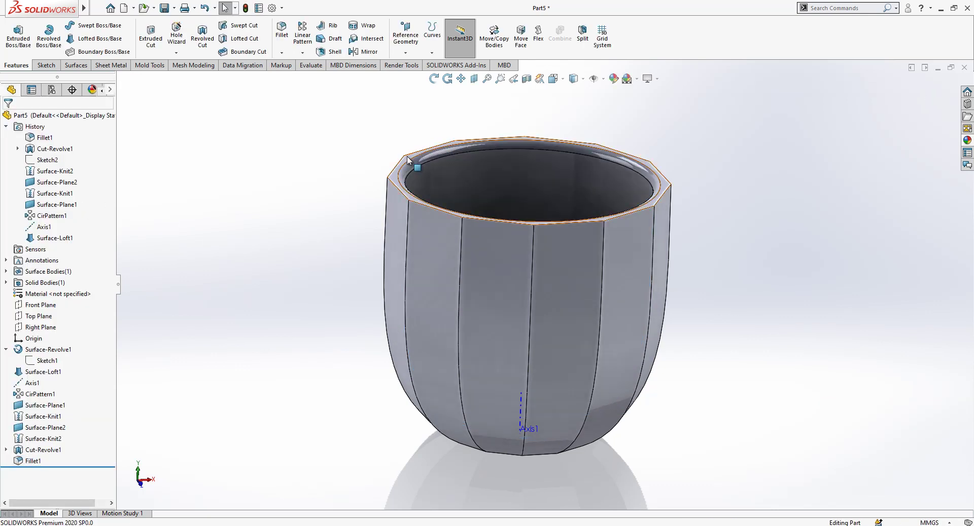
{"action": "left_click", "coordinate": [411, 161]}
Start a sketch on the top rim face and draw a circle centred on the origin
{"action": "left_click", "coordinate": [496, 128]}
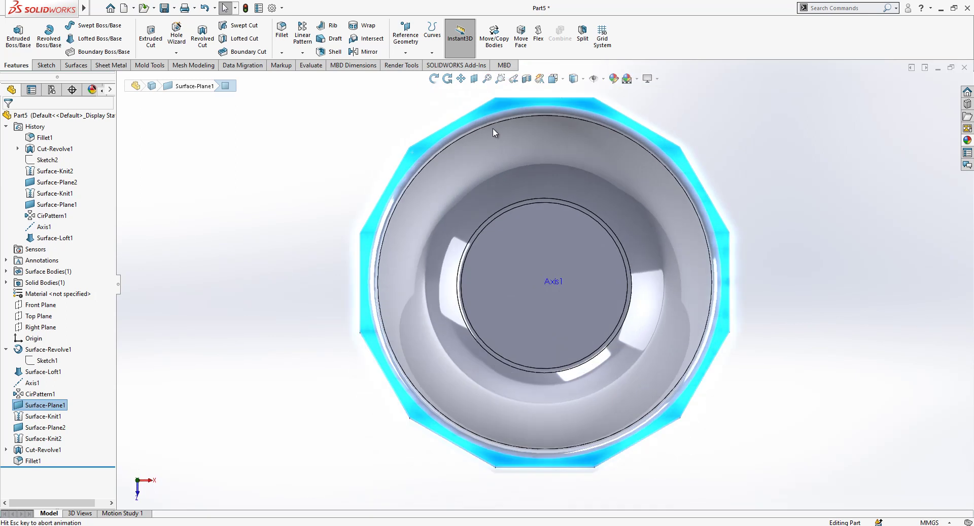
{"action": "left_click", "coordinate": [497, 106]}
{"action": "left_click", "coordinate": [540, 81]}
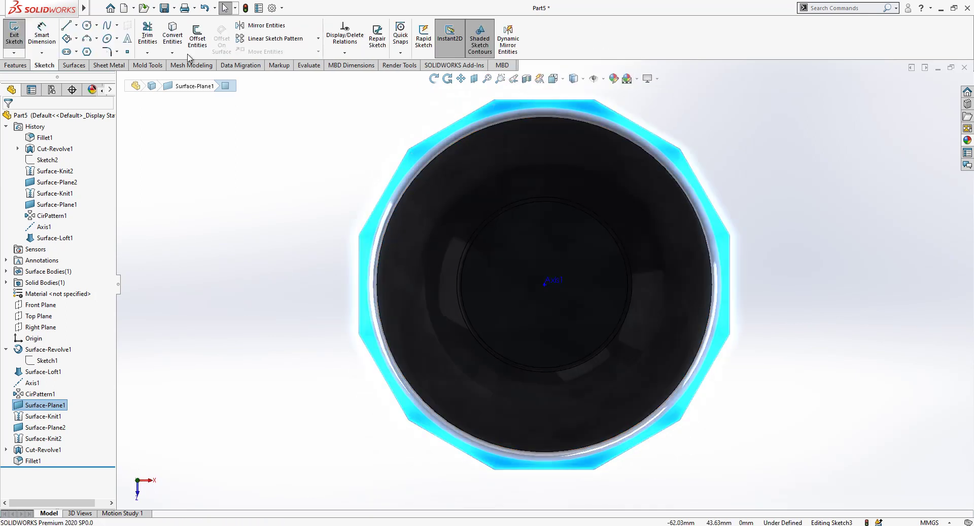
{"action": "left_click", "coordinate": [87, 25]}
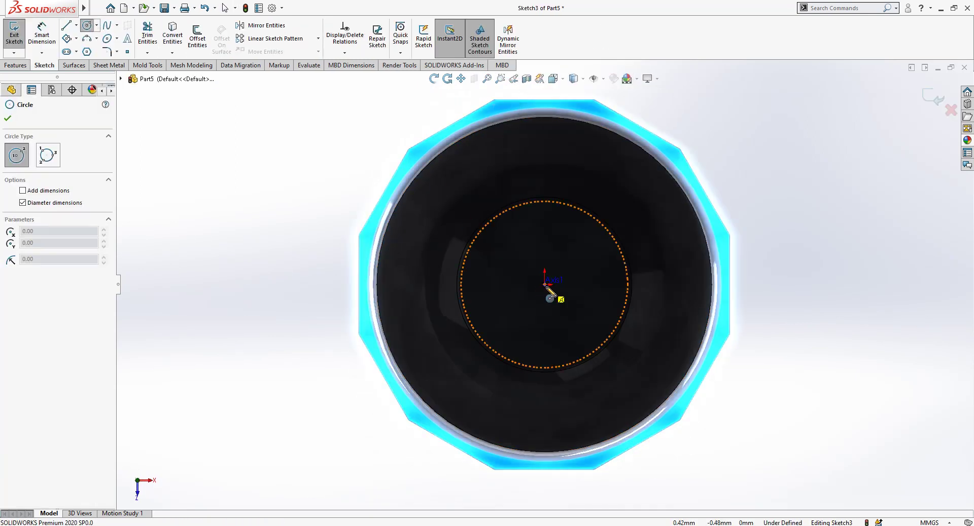
{"action": "left_click", "coordinate": [544, 284]}
{"action": "left_click", "coordinate": [465, 127]}
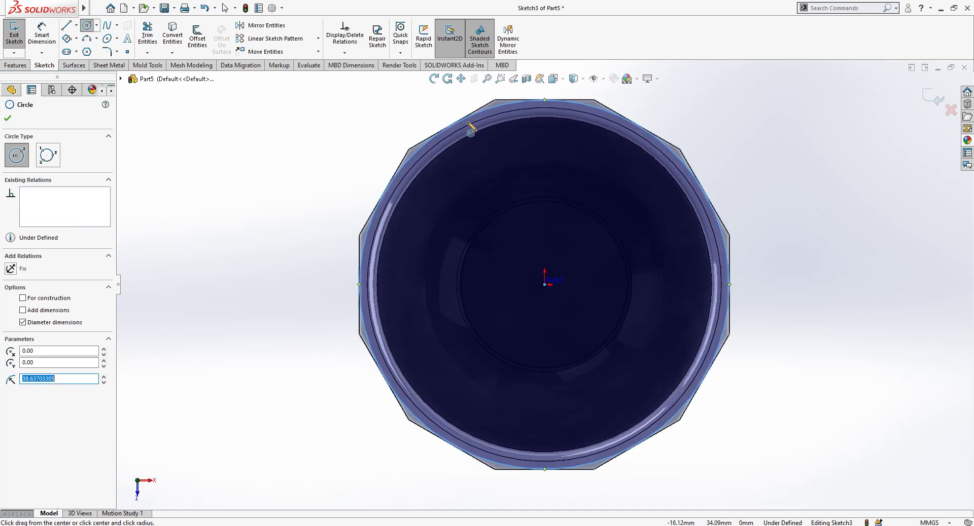
{"action": "key", "text": "Escape"}
Make the circle tangent to a faceted outer edge, giving about 77.27 mm diameter
{"action": "left_click", "coordinate": [480, 110]}
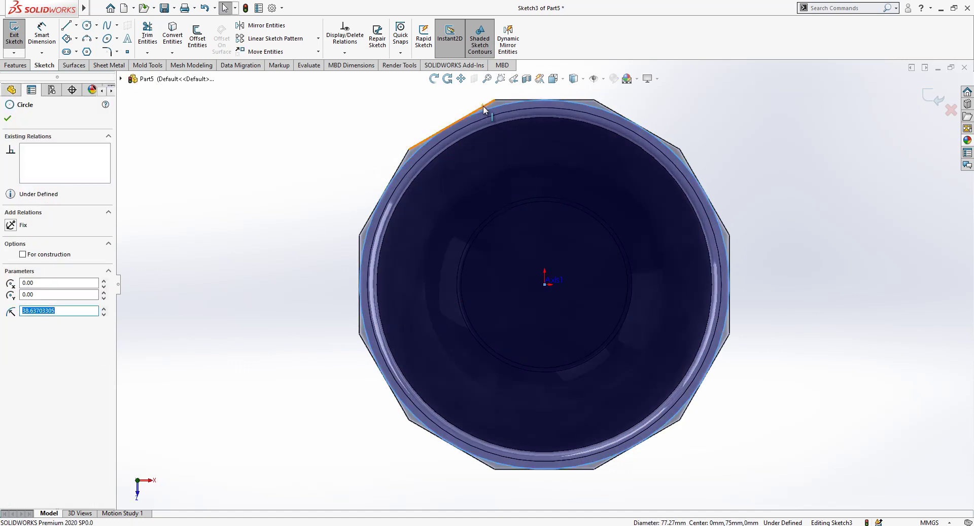
{"action": "left_click", "coordinate": [473, 113], "text": "ctrl"}
{"action": "left_click", "coordinate": [371, 145]}
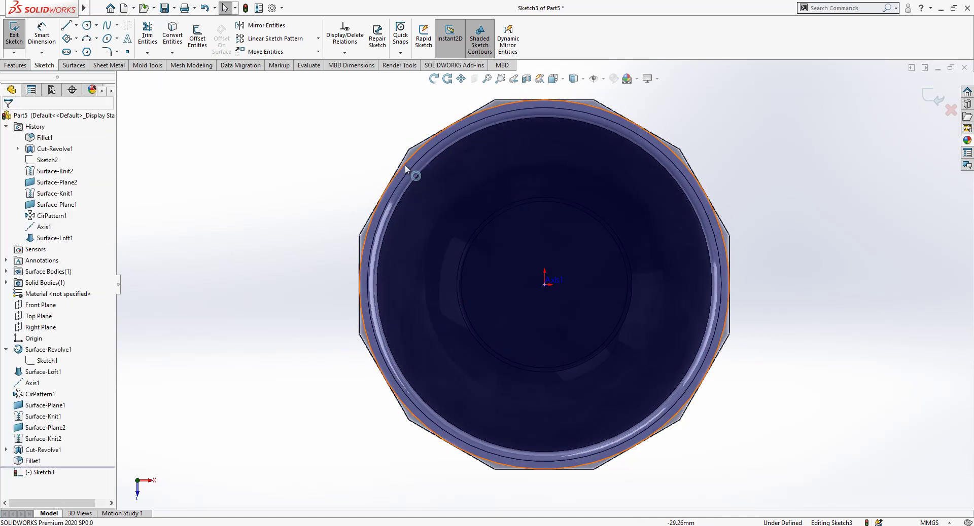
{"action": "left_click", "coordinate": [411, 156]}
{"action": "left_click", "coordinate": [388, 162]}
{"action": "left_click", "coordinate": [388, 162], "text": "ctrl"}
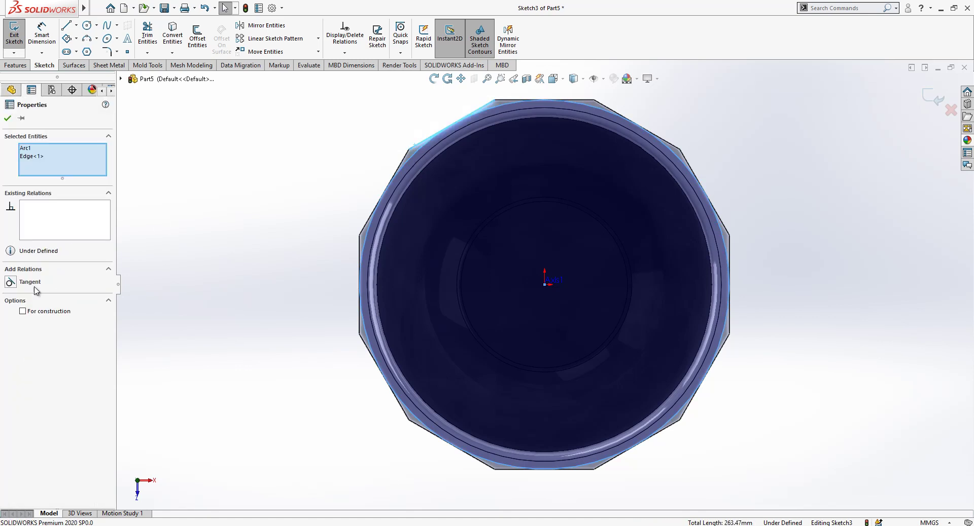
{"action": "left_click", "coordinate": [164, 337]}
{"action": "middle_click_drag", "start_coordinate": [164, 337], "coordinate": [485, 190]}
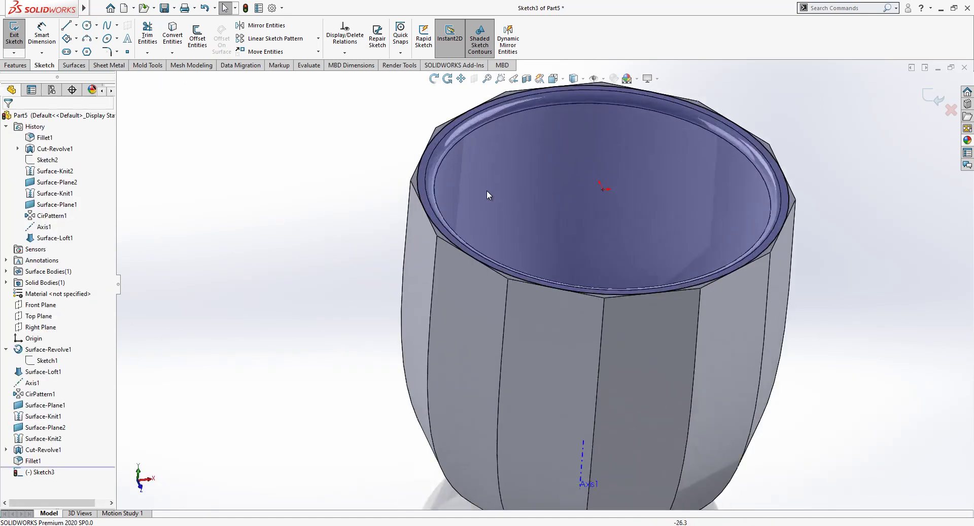
Cut outside the Sketch3 circle 10 mm deep with a 45° draft, creating Cut-Extrude1
{"action": "left_click", "coordinate": [934, 98]}
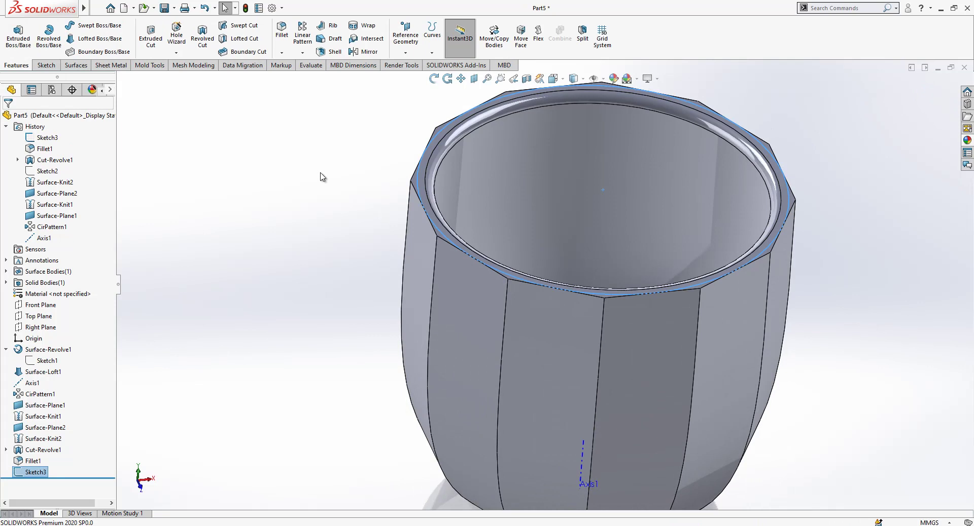
{"action": "left_click", "coordinate": [151, 37]}
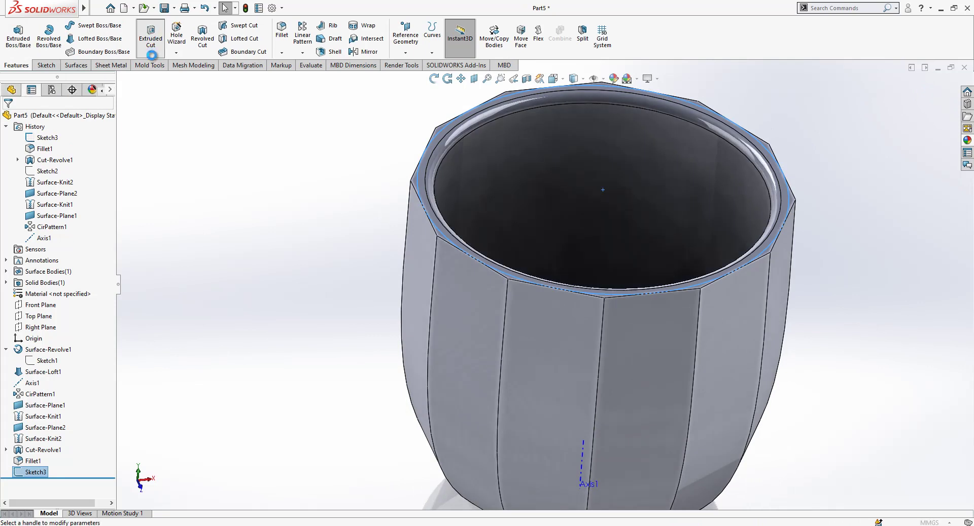
{"action": "left_click", "coordinate": [10, 243]}
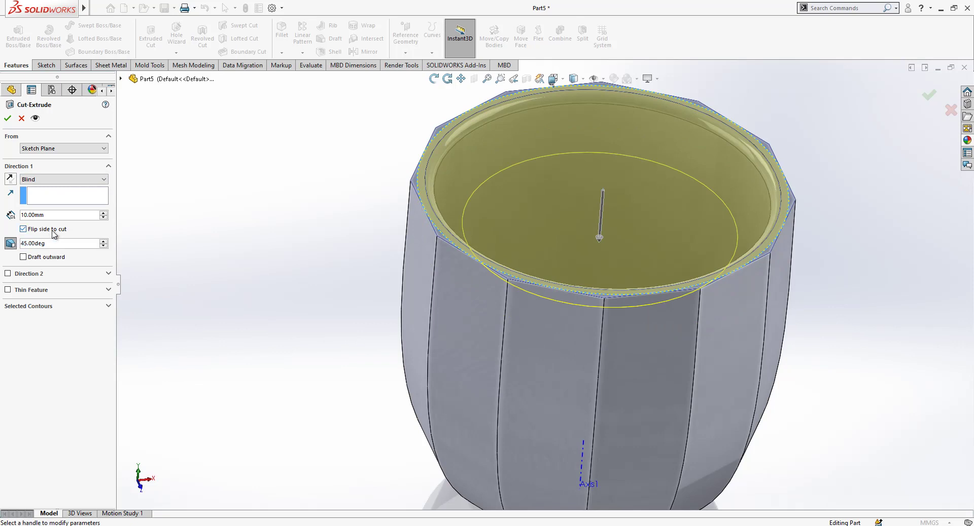
{"action": "left_click", "coordinate": [7, 119]}
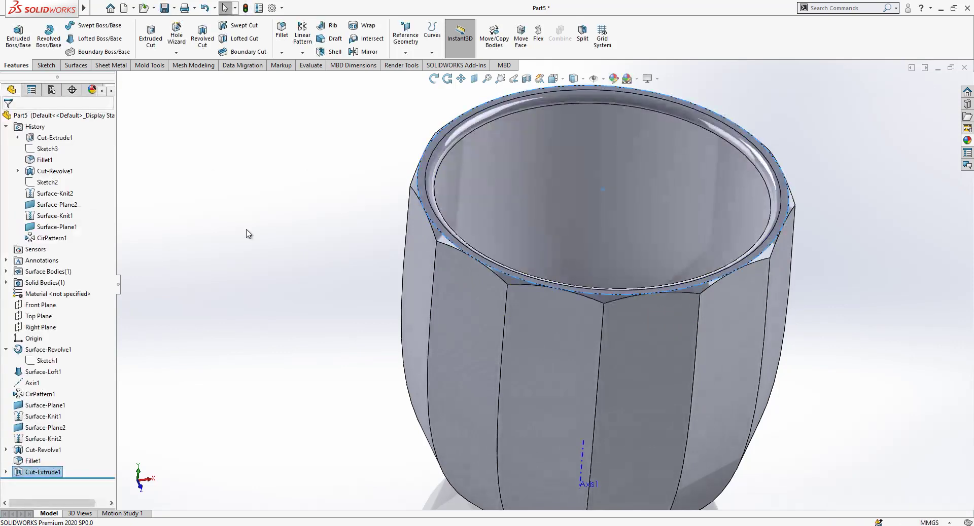
{"action": "scroll", "coordinate": [483, 284], "scroll_direction": "up", "scroll_amount": 3}
Fillet the twelve vertical facet edges at 5 mm by picking one and adding the connected edges
{"action": "middle_click_drag", "start_coordinate": [639, 329], "coordinate": [583, 279]}
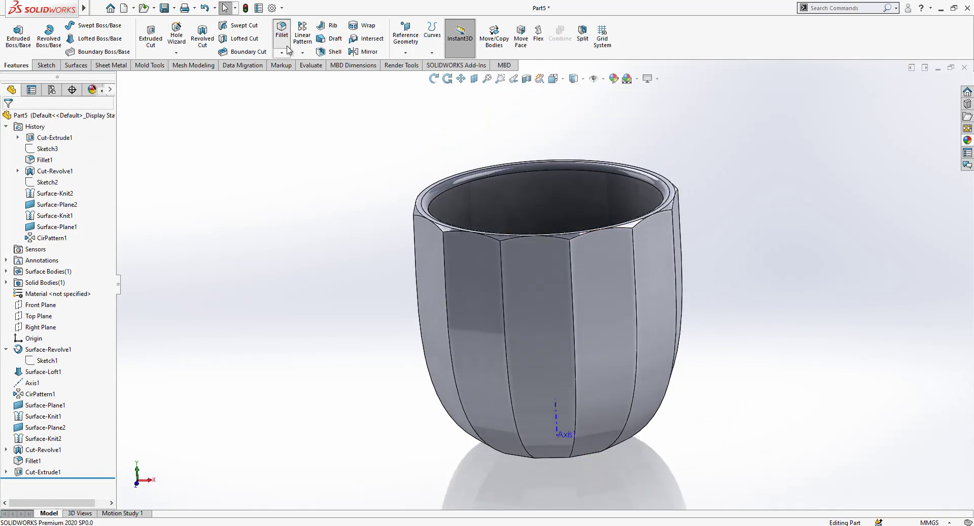
{"action": "type", "text": "5"}
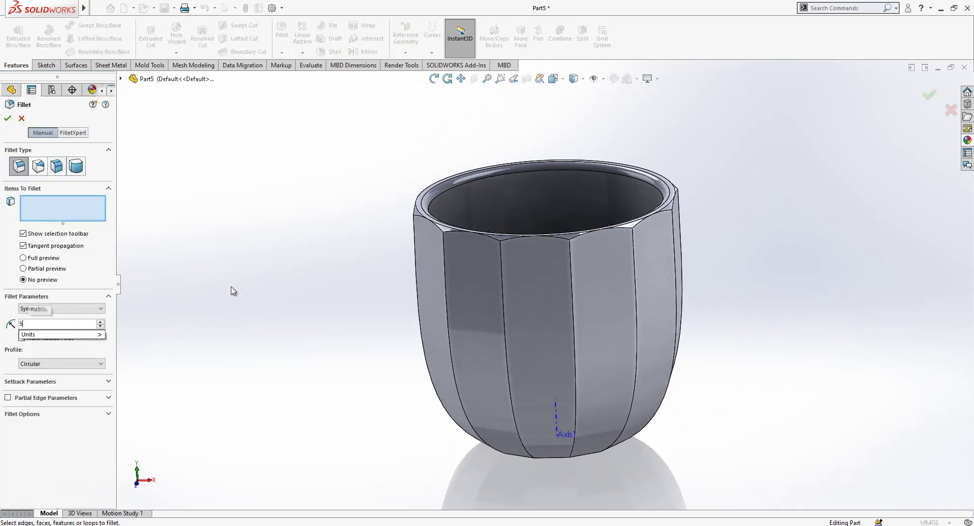
{"action": "key", "text": "Return"}
{"action": "left_click", "coordinate": [445, 265]}
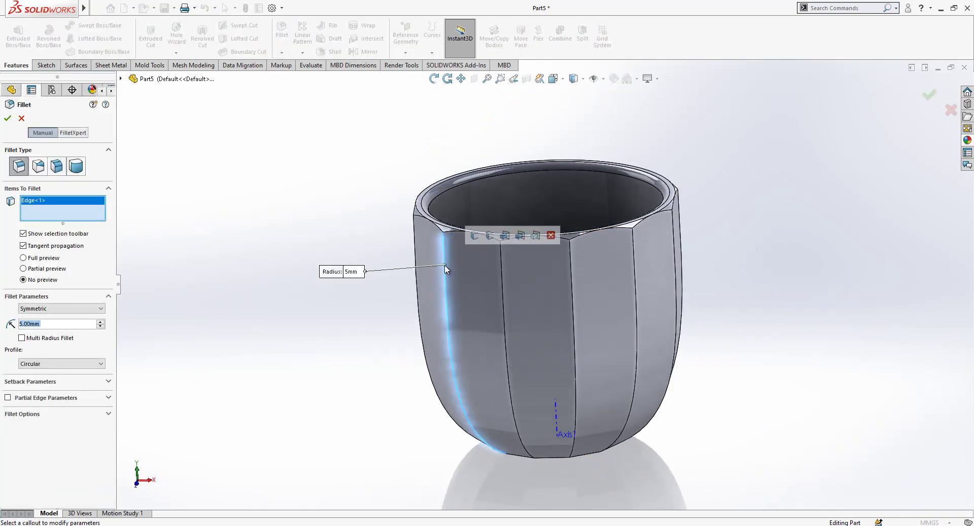
{"action": "left_click", "coordinate": [490, 239]}
{"action": "middle_click_drag", "start_coordinate": [615, 280], "coordinate": [676, 229]}
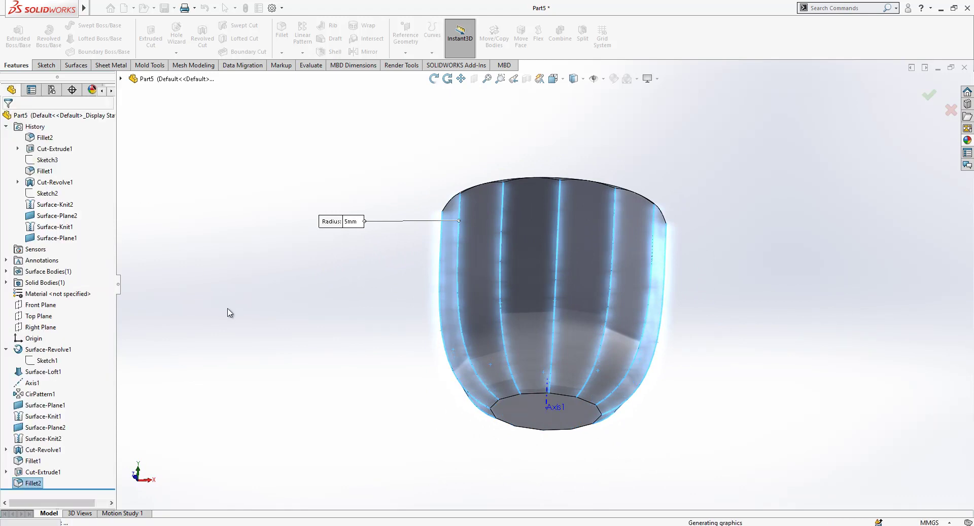
{"action": "middle_click_drag", "start_coordinate": [598, 246], "coordinate": [570, 264]}
Sketch an outline on the pot's bottom face, offset 5 mm inward from its edge
{"action": "left_click", "coordinate": [581, 347]}
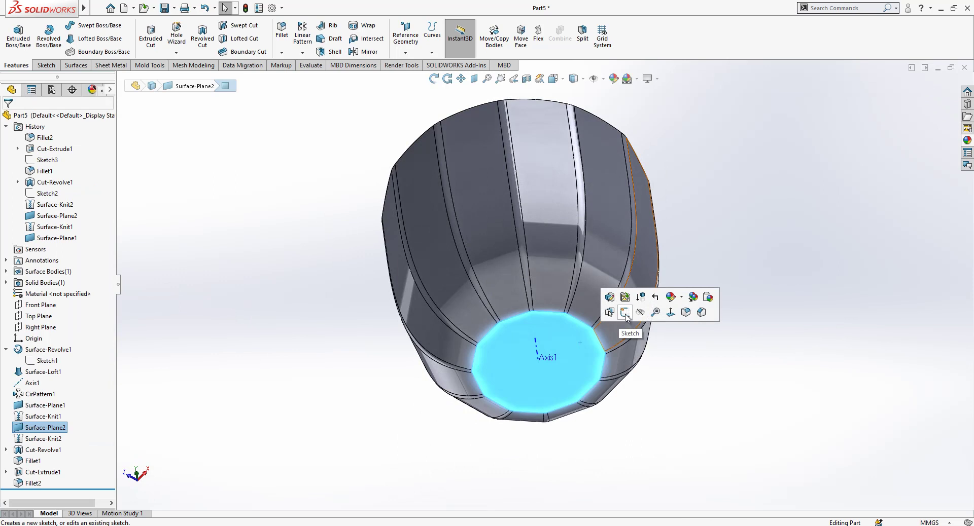
{"action": "left_click", "coordinate": [624, 312]}
{"action": "left_click", "coordinate": [198, 36]}
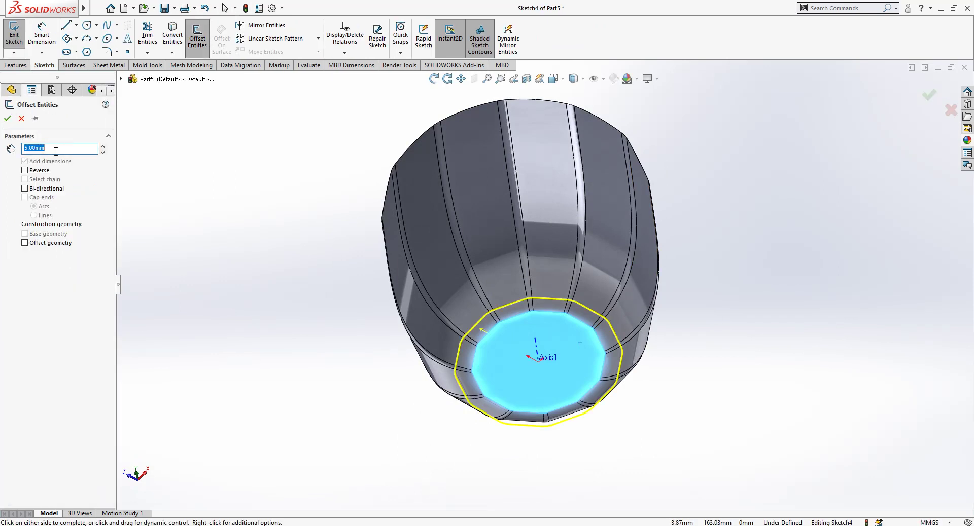
{"action": "left_click", "coordinate": [40, 170]}
{"action": "left_click", "coordinate": [7, 119]}
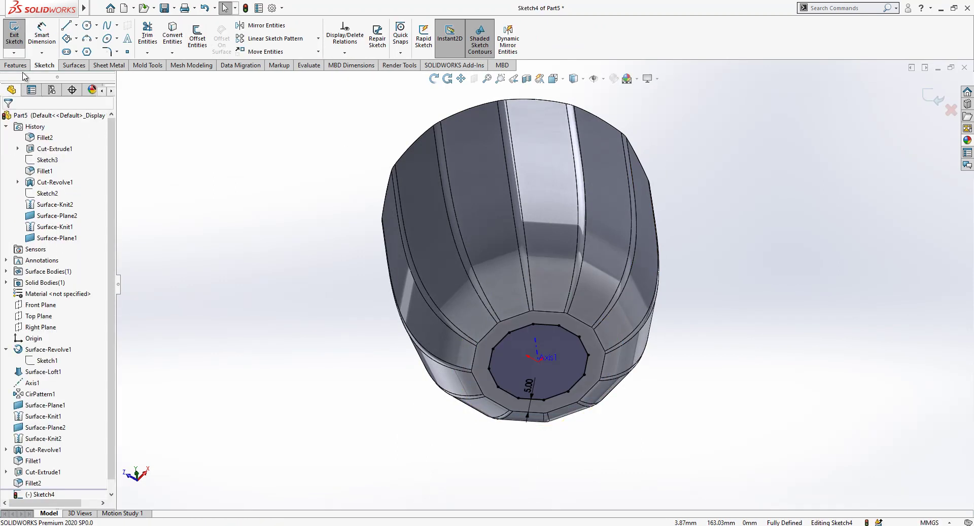
{"action": "left_click", "coordinate": [29, 67]}
Cut the offset outline 1.5 mm deep with a 45° draft, creating Cut-Extrude2
{"action": "left_click", "coordinate": [146, 42]}
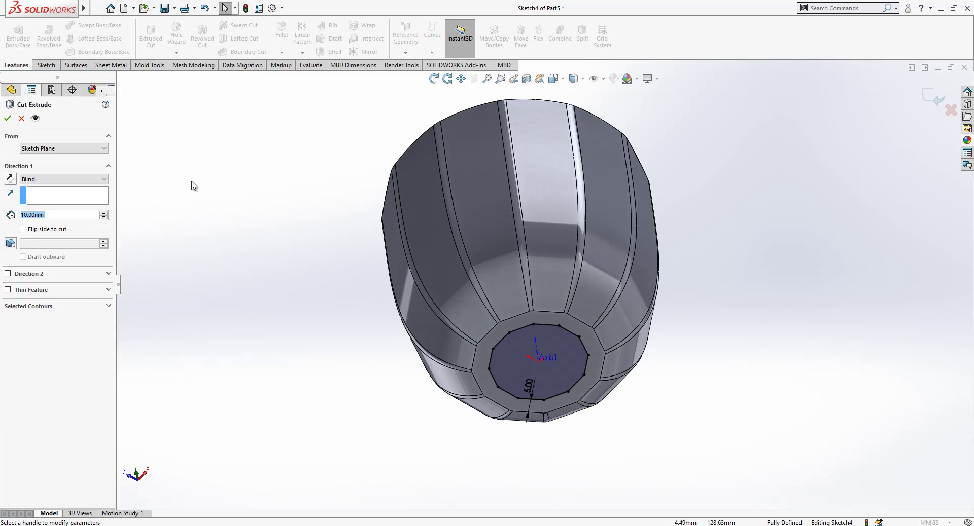
{"action": "type", "text": "1.5"}
{"action": "key", "text": "Return"}
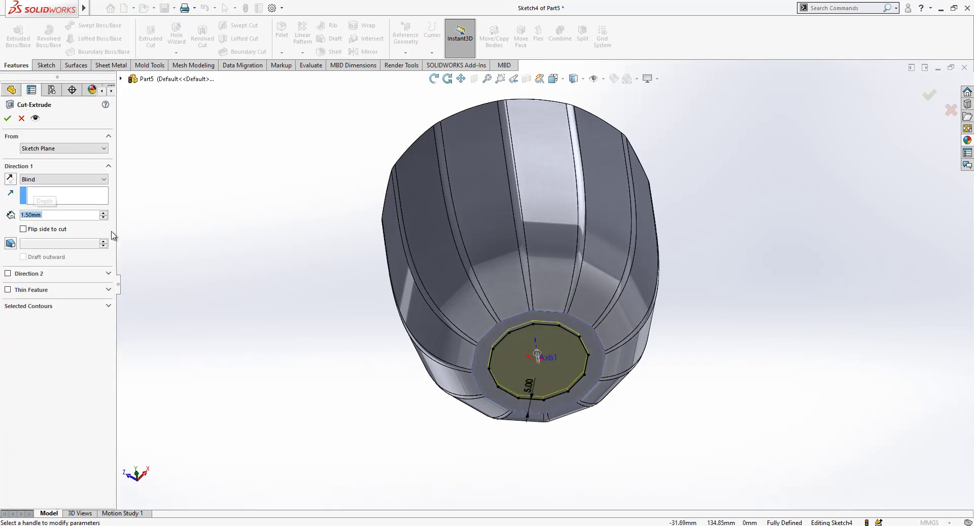
{"action": "left_click", "coordinate": [11, 244]}
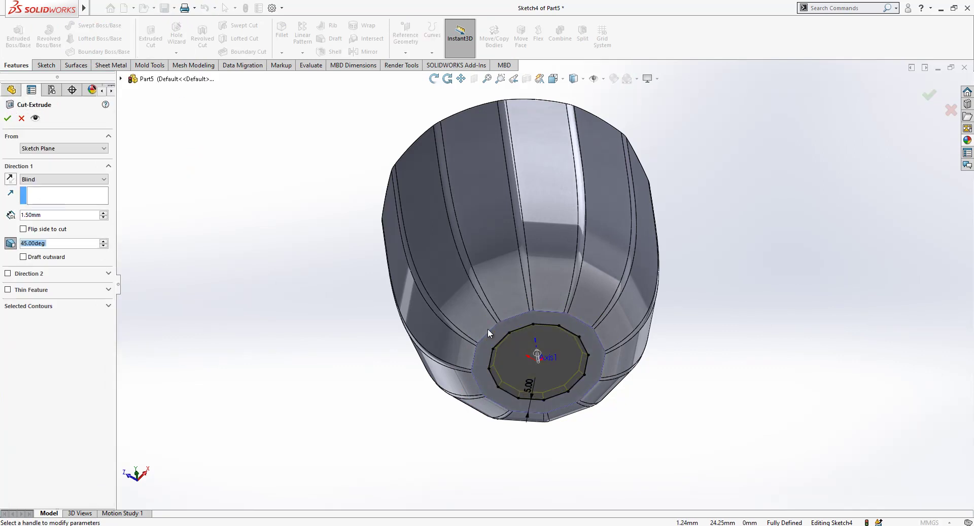
{"action": "middle_click_drag", "start_coordinate": [488, 328], "coordinate": [577, 186]}
{"action": "key", "text": "Return"}
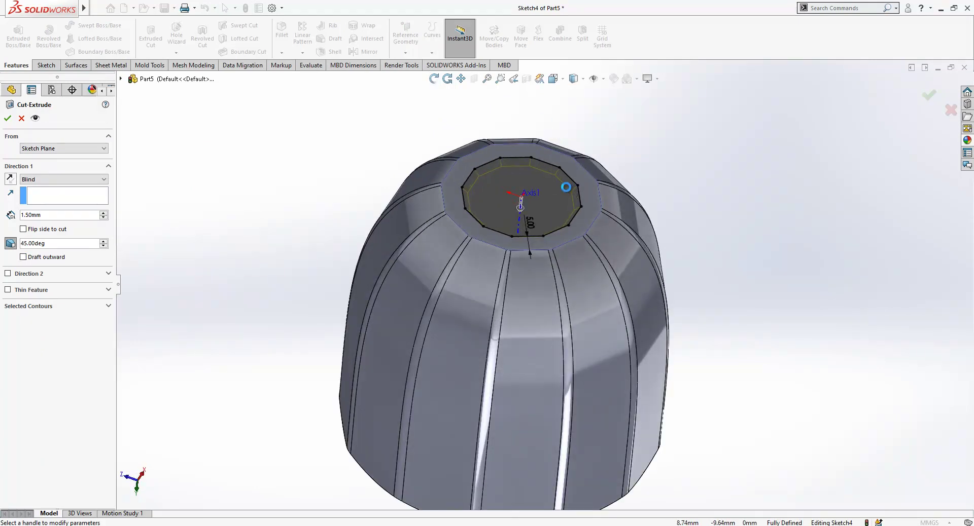
Fillet the recess's twelve vertical corners at 5 mm
{"action": "scroll", "coordinate": [537, 166], "scroll_direction": "down", "scroll_amount": 2}
{"action": "scroll", "coordinate": [537, 166], "scroll_direction": "down", "scroll_amount": 2}
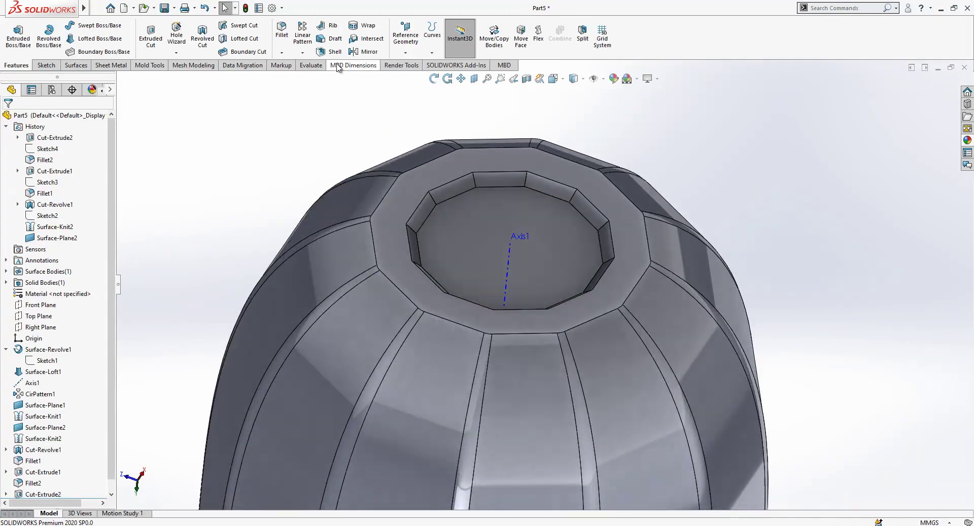
{"action": "left_click", "coordinate": [473, 179]}
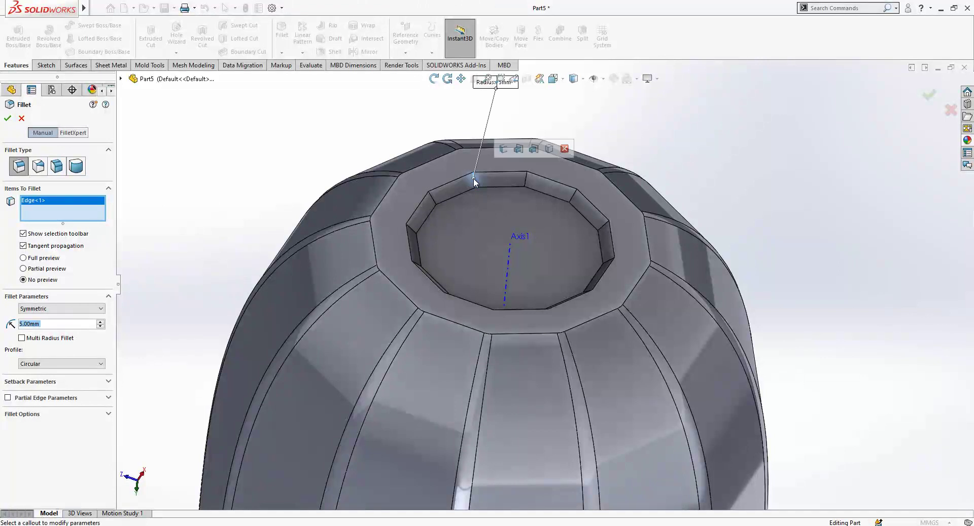
{"action": "left_click", "coordinate": [518, 151]}
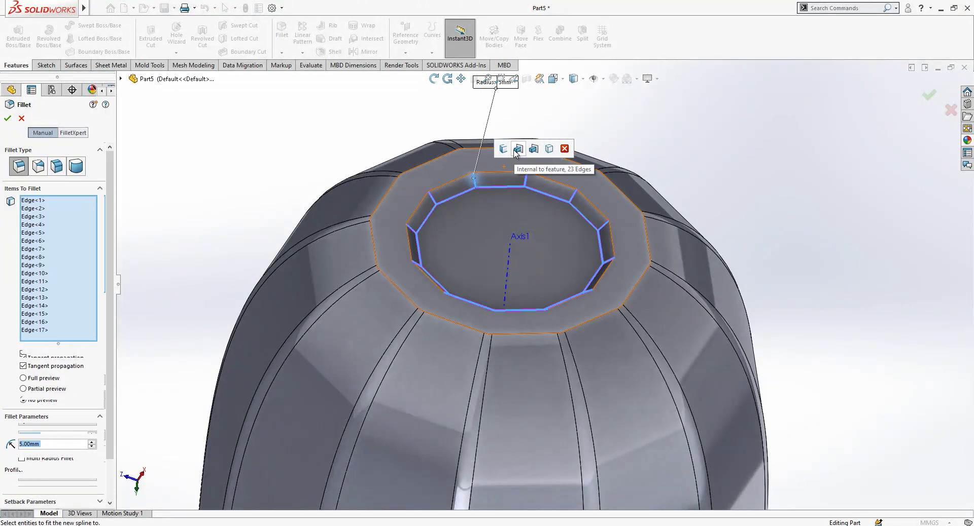
{"action": "right_click", "coordinate": [55, 208]}
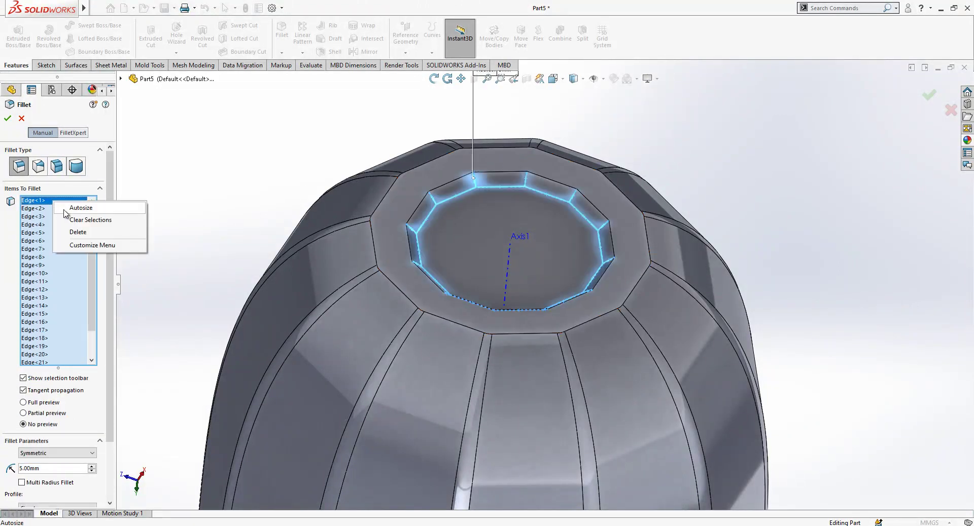
{"action": "left_click", "coordinate": [71, 219]}
{"action": "left_click", "coordinate": [434, 200]}
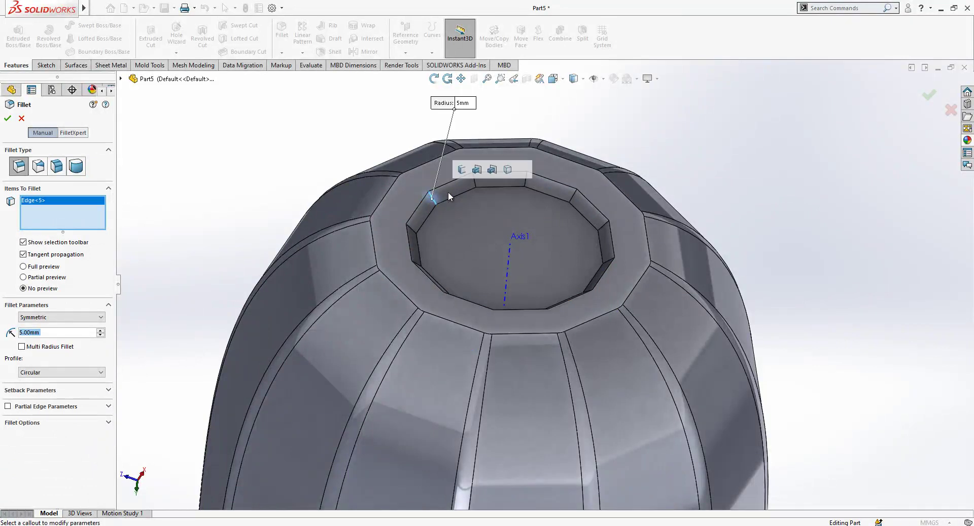
{"action": "left_click", "coordinate": [461, 170]}
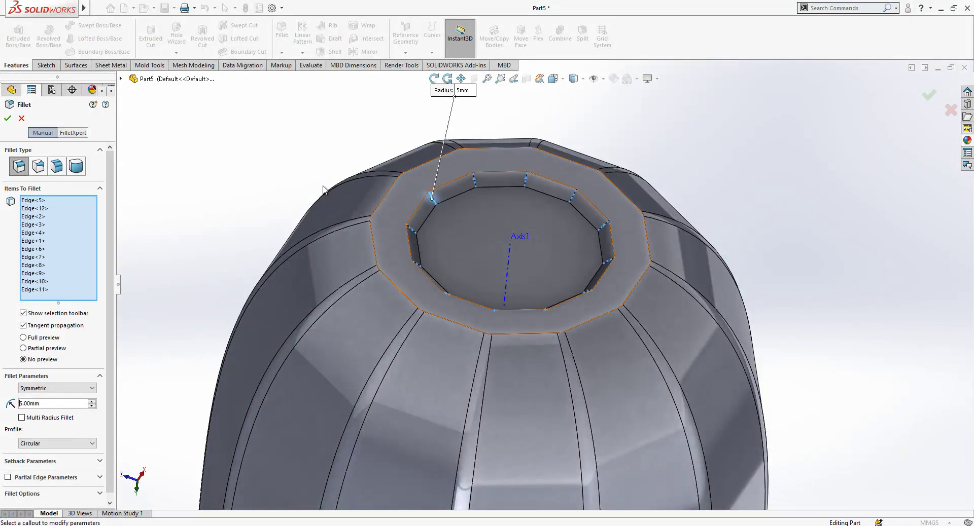
{"action": "key", "text": "Return"}
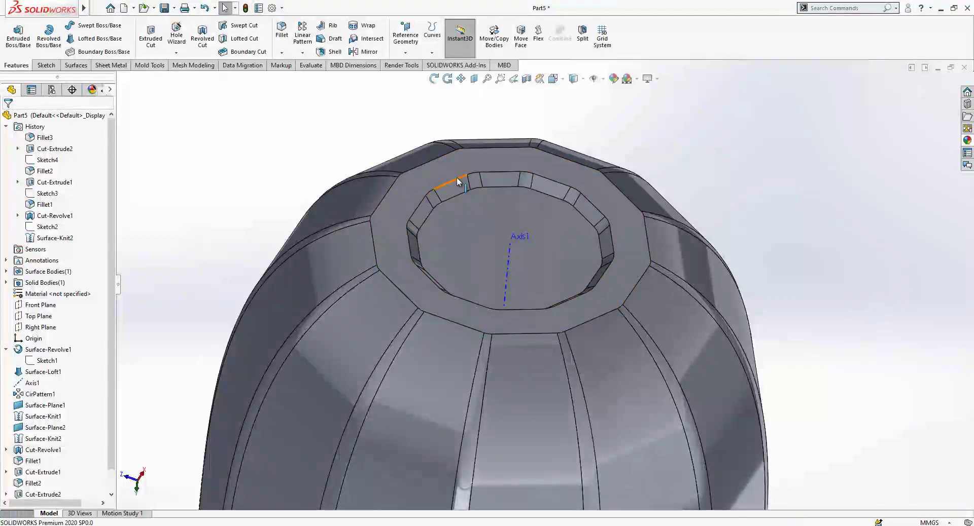
Apply 3 mm fillets to the recess's inner rim edge loops and the outer rim edge
{"action": "left_click", "coordinate": [450, 184]}
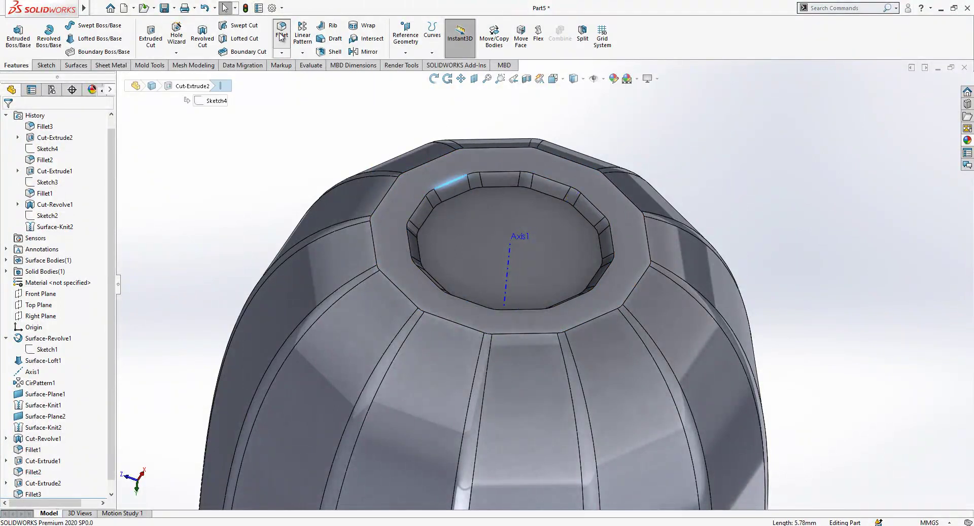
{"action": "left_click", "coordinate": [282, 49]}
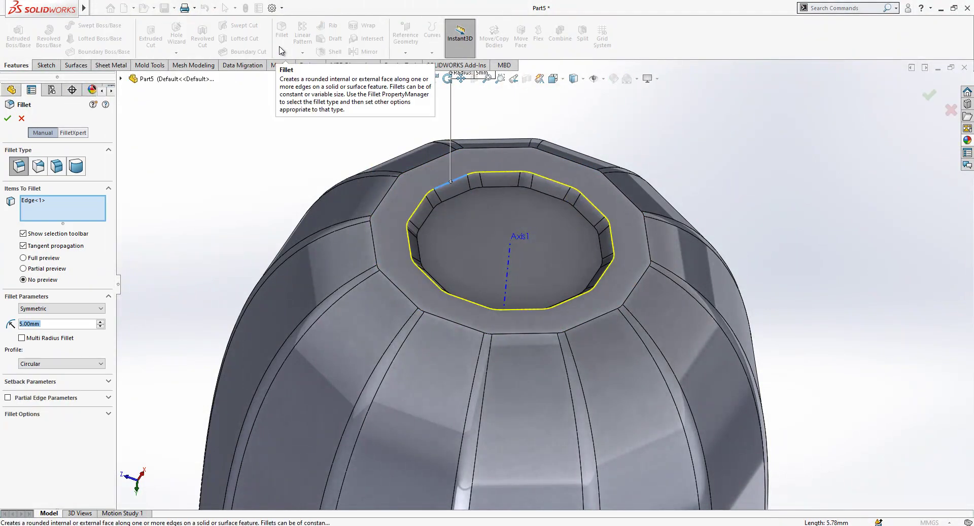
{"action": "type", "text": "3"}
{"action": "key", "text": "Return"}
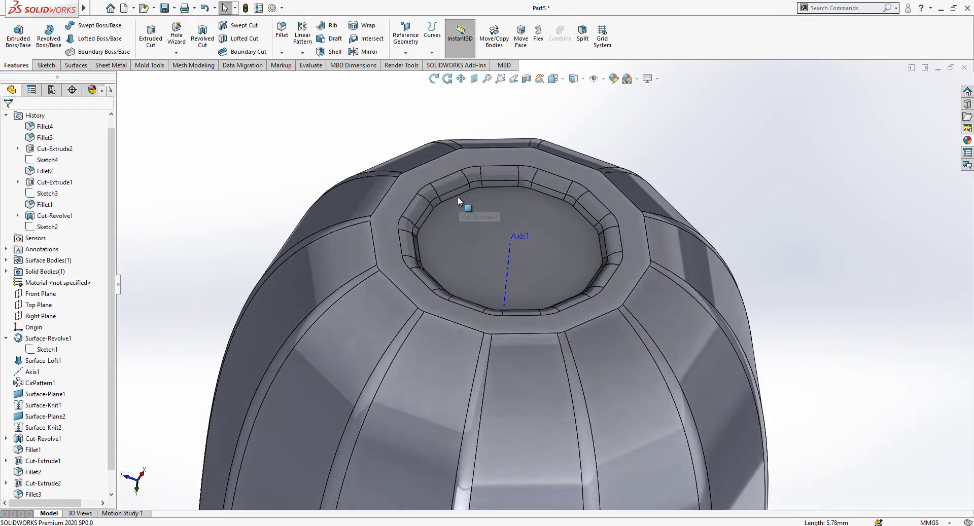
{"action": "key", "text": "Return"}
{"action": "left_click", "coordinate": [455, 196]}
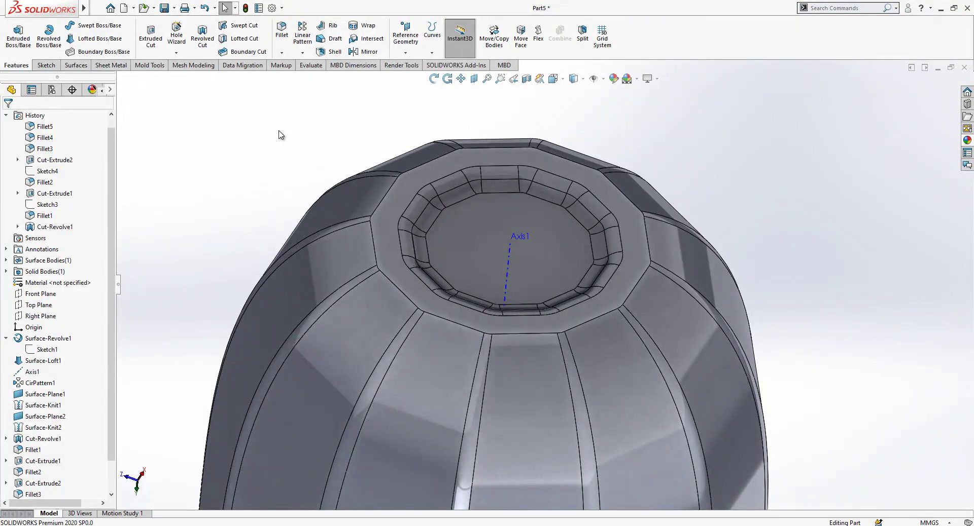
{"action": "key", "text": "Return"}
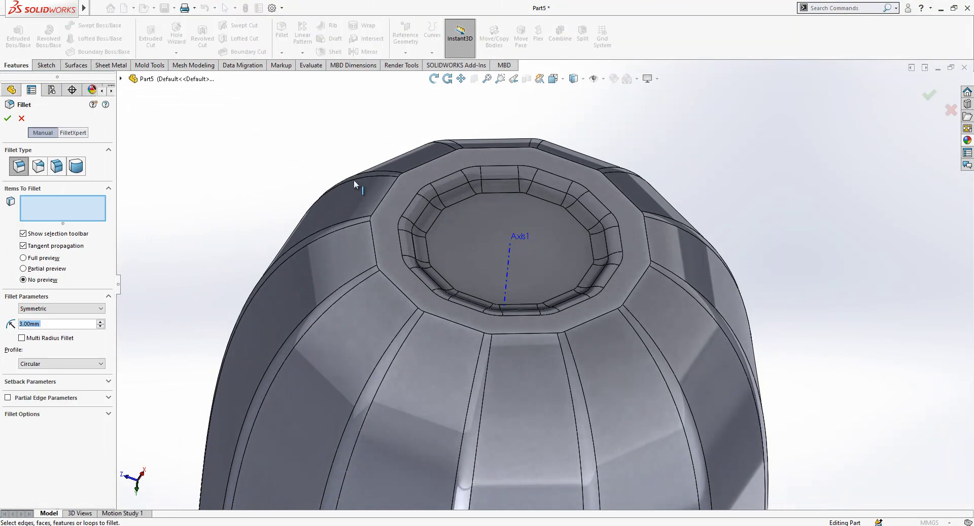
{"action": "left_click", "coordinate": [379, 204]}
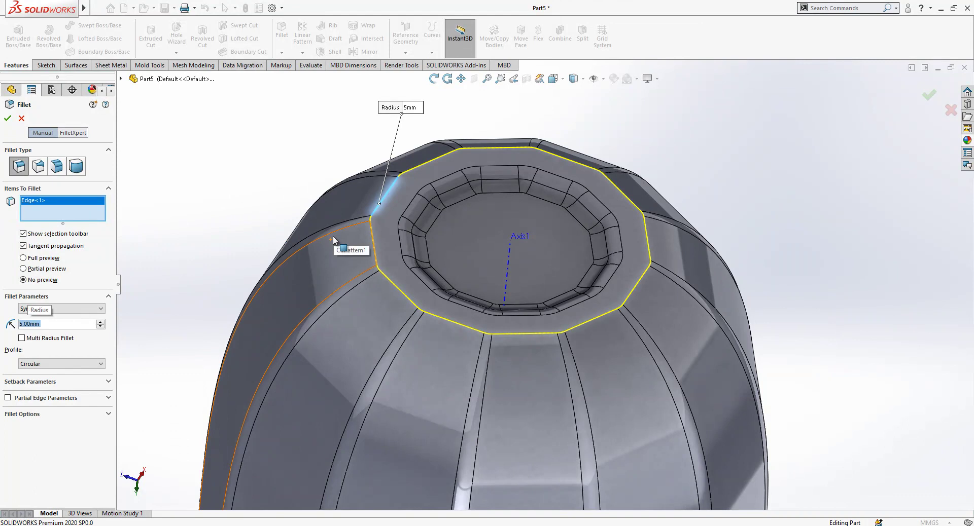
{"action": "key", "text": "Return"}
{"action": "middle_click_drag", "start_coordinate": [263, 154], "coordinate": [518, 235]}
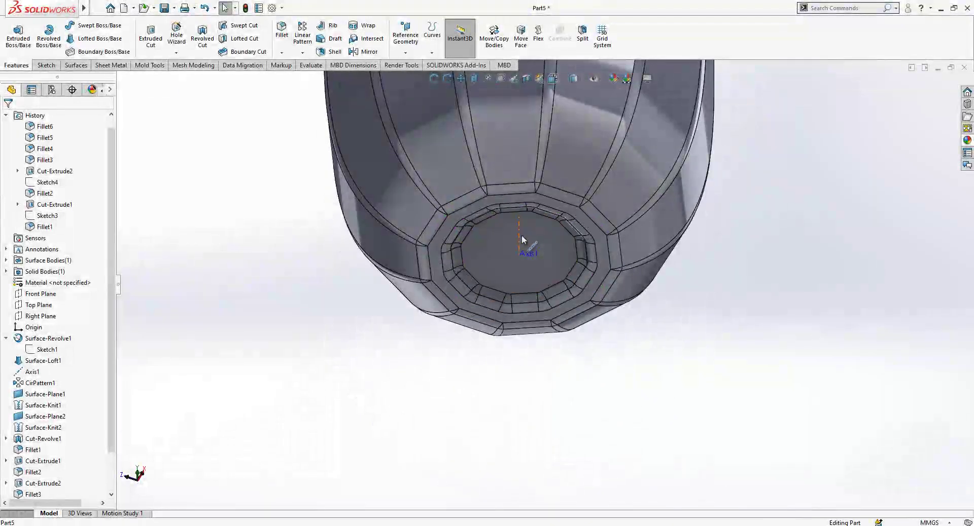
Hide Axis1 and orbit the pot to an upright view
{"action": "left_click", "coordinate": [520, 234]}
{"action": "left_click", "coordinate": [567, 205]}
{"action": "middle_click_drag", "start_coordinate": [569, 219], "coordinate": [549, 142]}
{"action": "scroll", "coordinate": [573, 188], "scroll_direction": "up", "scroll_amount": 2}
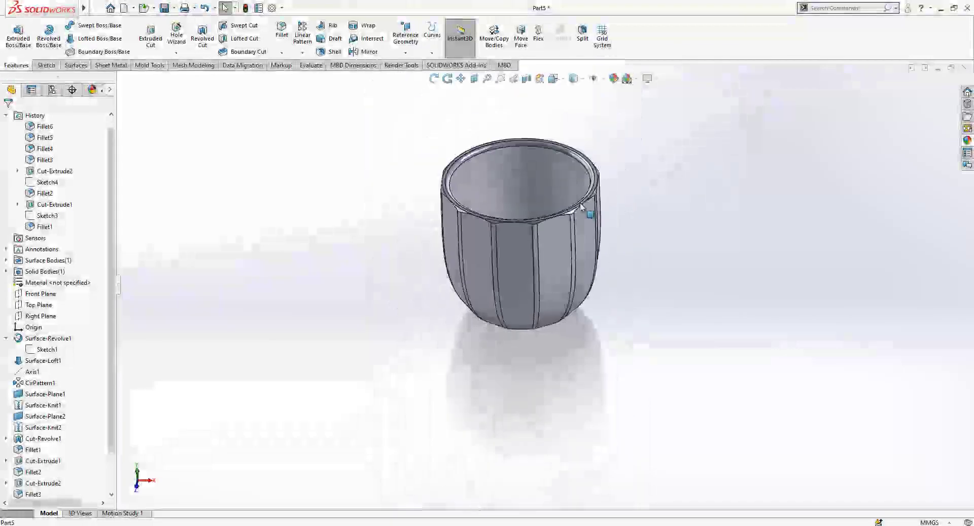
{"action": "scroll", "coordinate": [584, 207], "scroll_direction": "down", "scroll_amount": 2}
Set the display style to Shaded, without edge lines
{"action": "left_click", "coordinate": [576, 80]}
{"action": "left_click", "coordinate": [574, 107]}
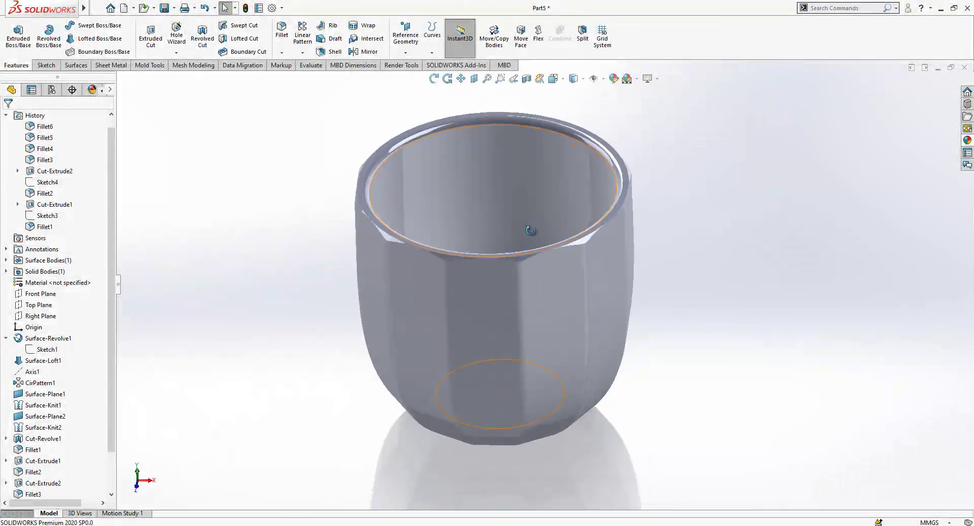
{"action": "middle_click_drag", "start_coordinate": [530, 231], "coordinate": [543, 222]}
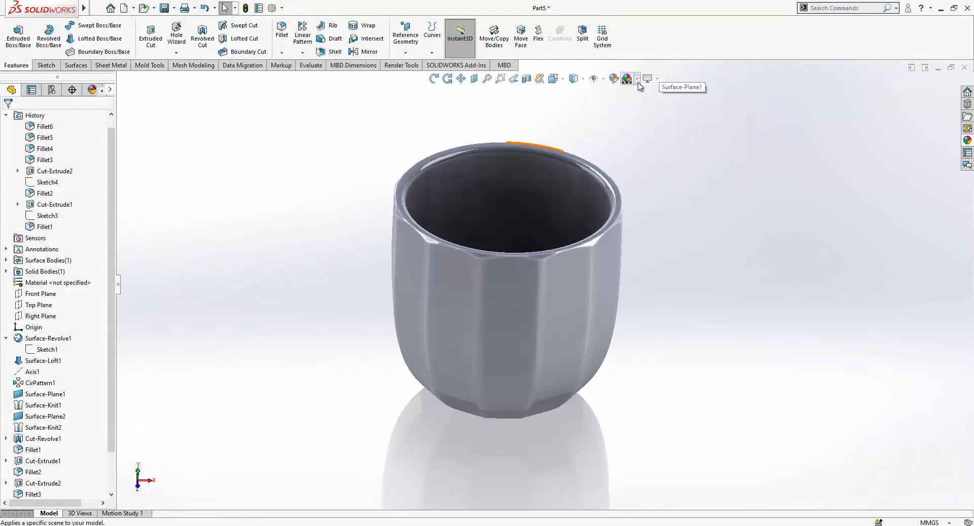
Apply the Plain White scene to the pot
{"action": "left_click", "coordinate": [637, 81]}
{"action": "left_click", "coordinate": [650, 104]}
{"action": "scroll", "coordinate": [512, 269], "scroll_direction": "down", "scroll_amount": 1}
{"action": "middle_click_drag", "start_coordinate": [489, 284], "coordinate": [481, 298]}
{"action": "scroll", "coordinate": [487, 295], "scroll_direction": "up", "scroll_amount": 2}
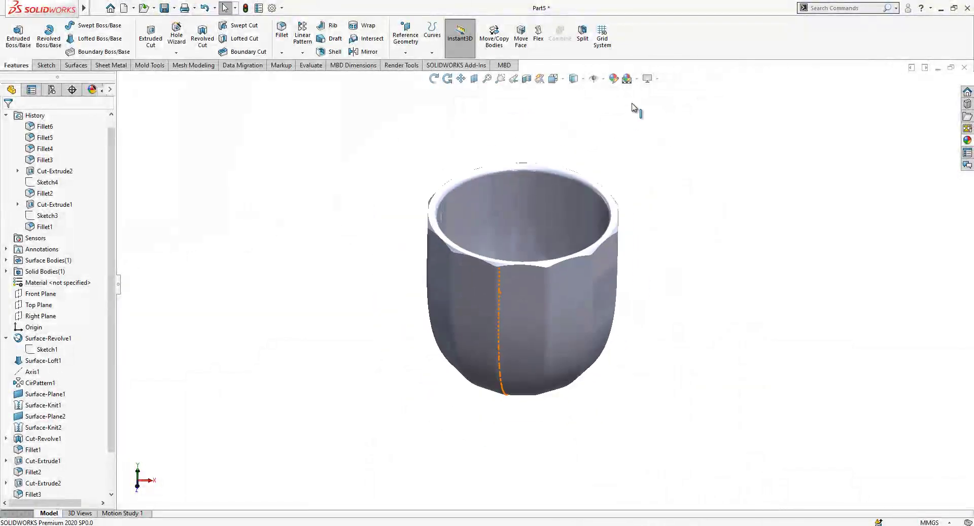
Switch the view to Perspective in View Settings
{"action": "left_click", "coordinate": [647, 78]}
{"action": "left_click", "coordinate": [660, 131]}
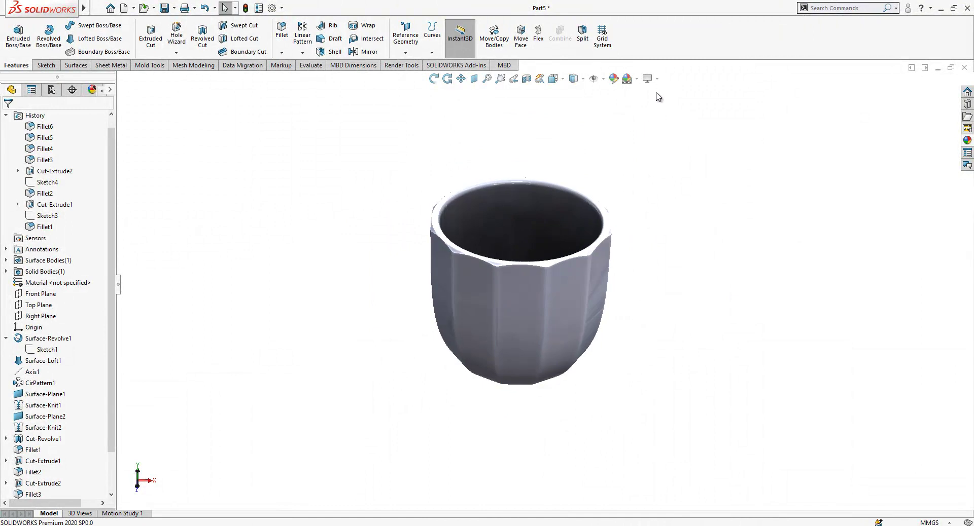
{"action": "left_click", "coordinate": [647, 78]}
Enable RealView Graphics and apply brushed chromium from Metal > Chrome to the whole pot body
{"action": "left_click", "coordinate": [665, 94]}
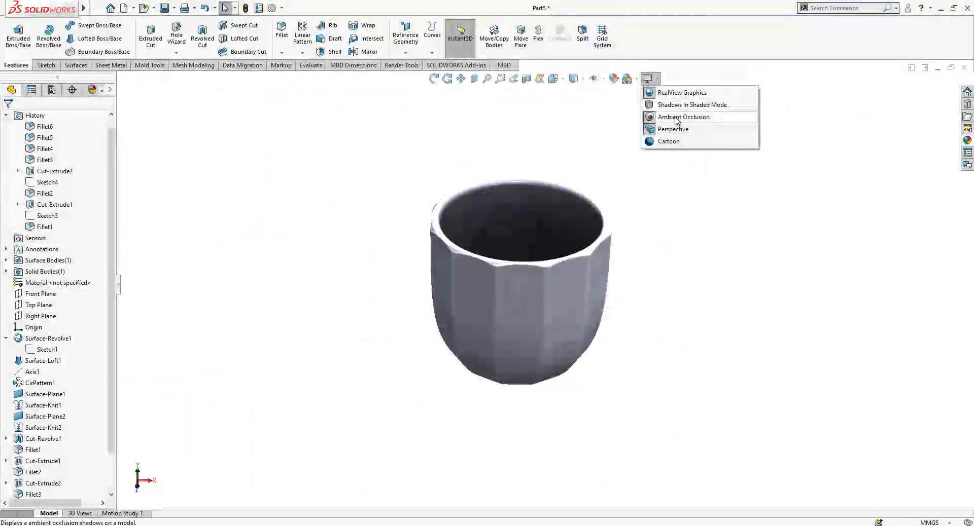
{"action": "left_click", "coordinate": [966, 141]}
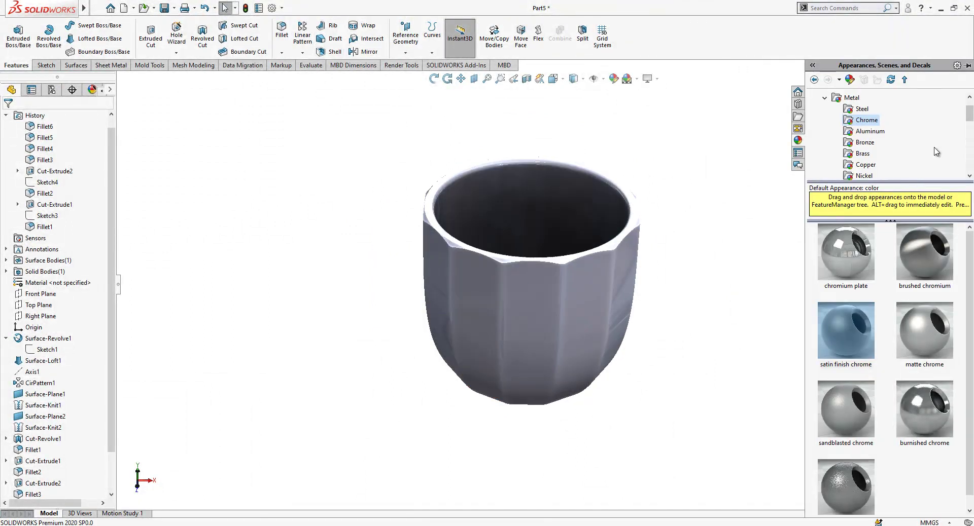
{"action": "left_click_drag", "start_coordinate": [900, 273], "coordinate": [533, 272]}
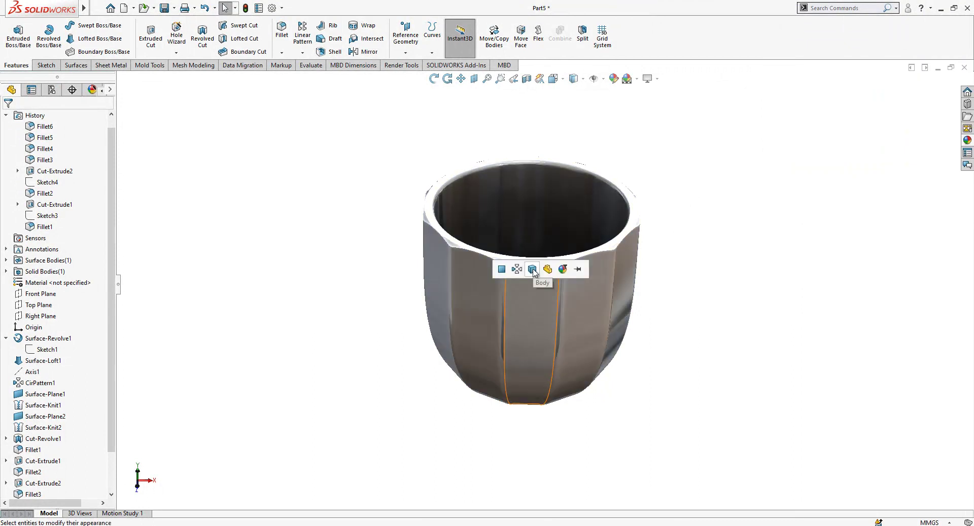
{"action": "left_click", "coordinate": [533, 269]}
{"action": "scroll", "coordinate": [529, 293], "scroll_direction": "down", "scroll_amount": 5}
{"action": "scroll", "coordinate": [533, 289], "scroll_direction": "up", "scroll_amount": 3}
{"action": "scroll", "coordinate": [553, 279], "scroll_direction": "up", "scroll_amount": 3}
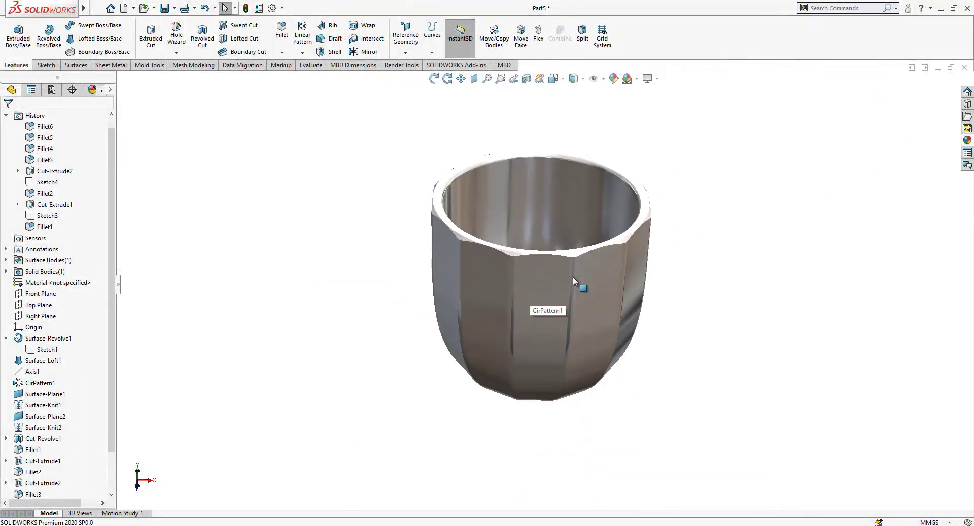
{"action": "scroll", "coordinate": [574, 273], "scroll_direction": "down", "scroll_amount": 1}
{"action": "middle_click_drag", "start_coordinate": [575, 272], "coordinate": [548, 160]}
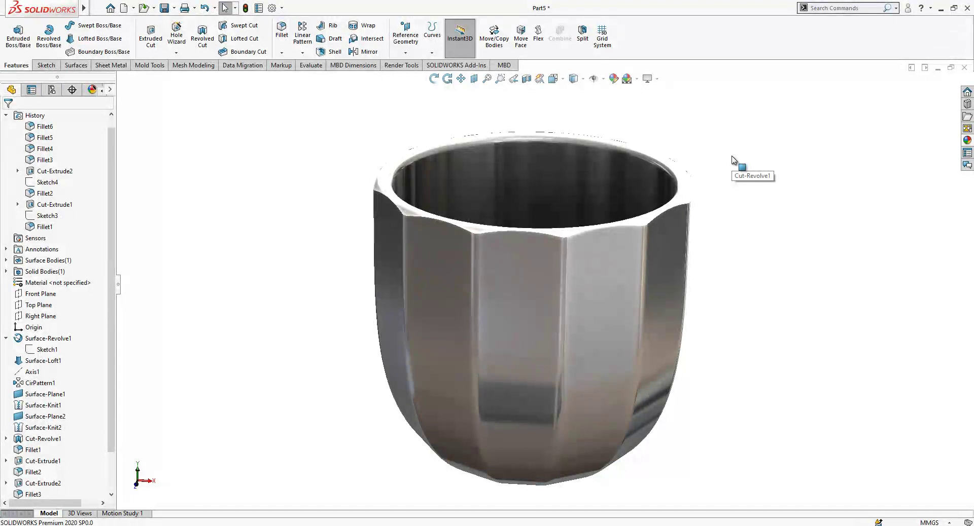
{"action": "middle_click_drag", "start_coordinate": [736, 161], "coordinate": [741, 175]}
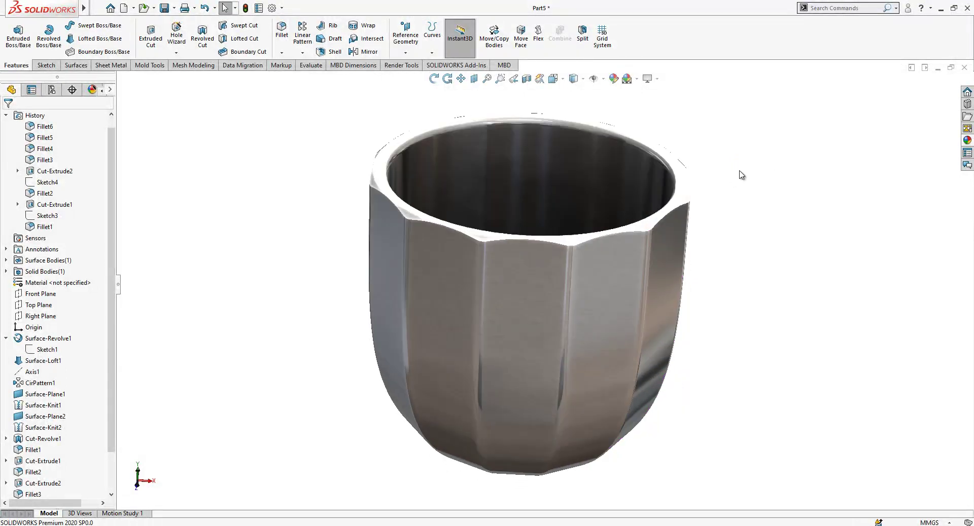